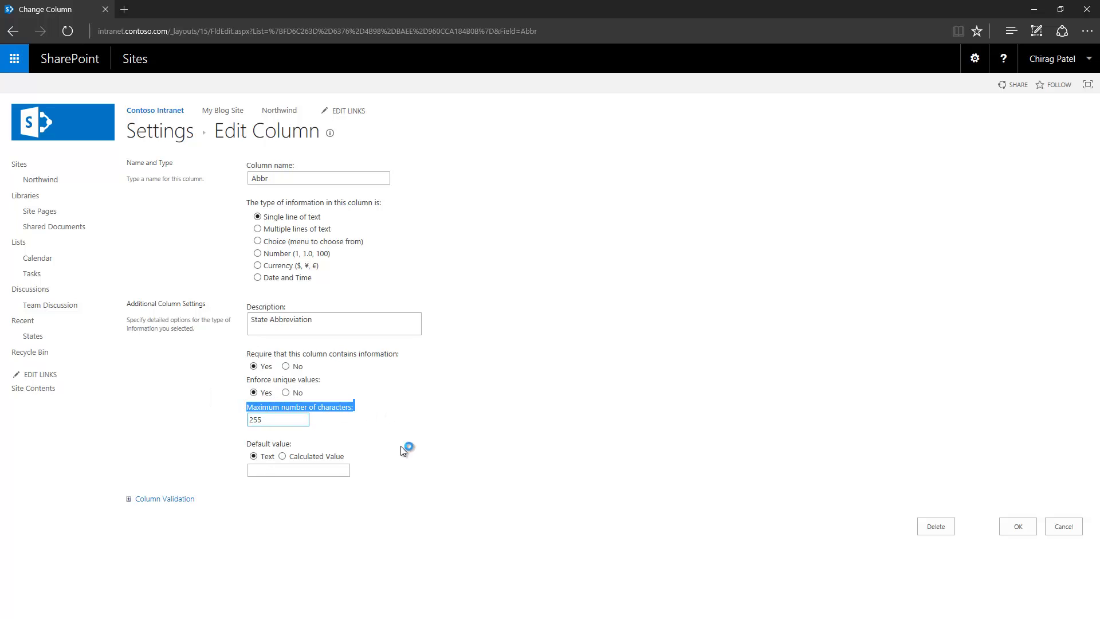
# Try to save the Abbr column with a maximum of 256 characters.
pyautogui.doubleClick(255, 419)
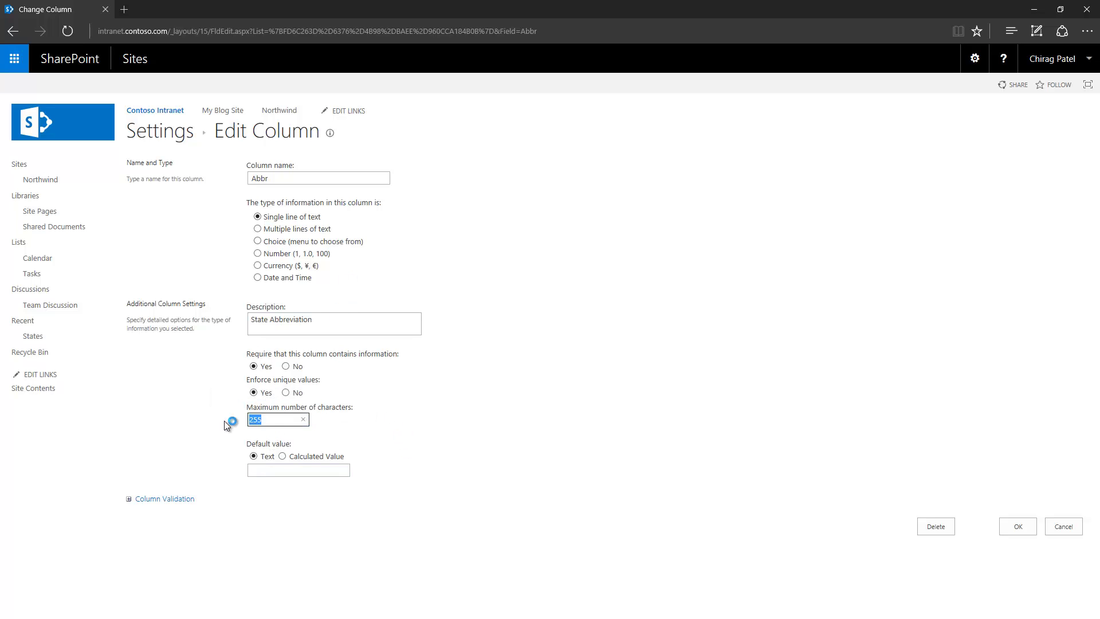
pyautogui.write('256')
pyautogui.click(1014, 529)
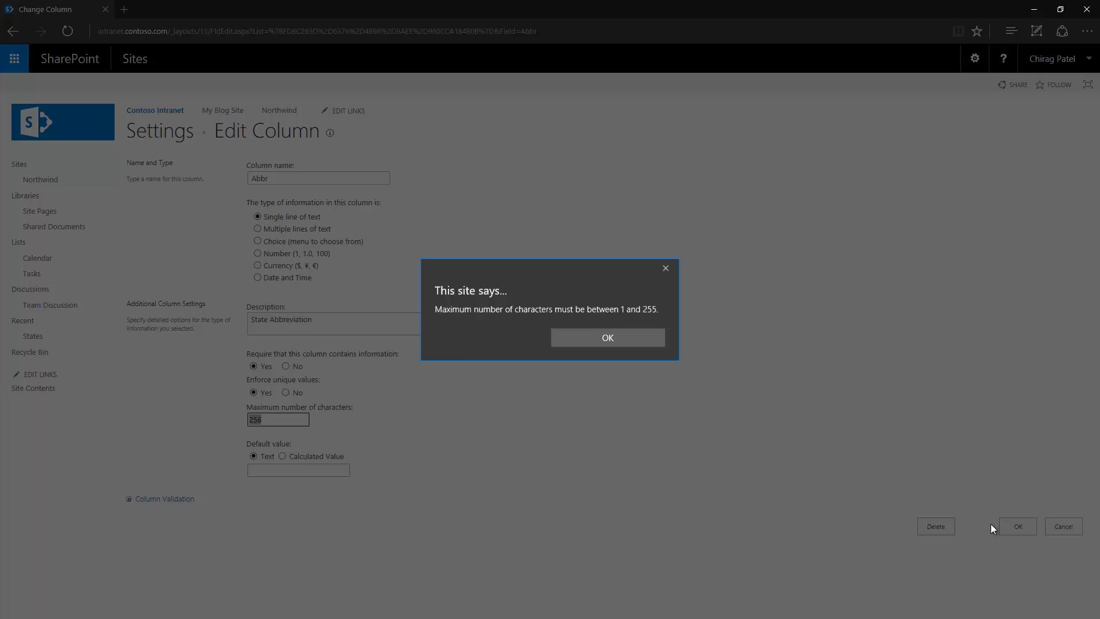
pyautogui.click(595, 343)
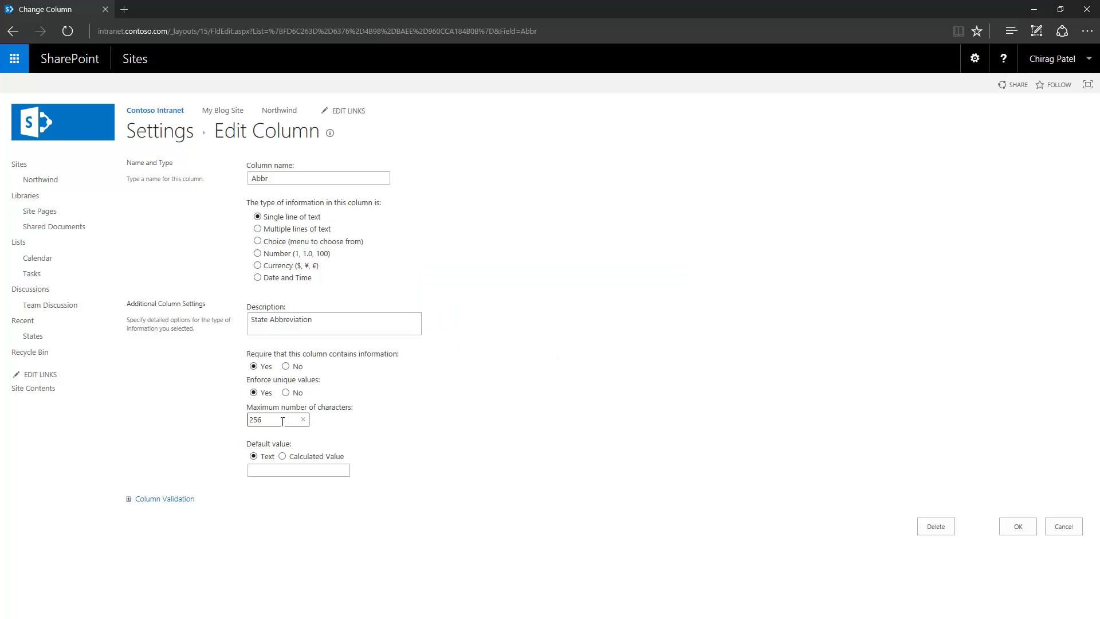
# Set the Abbr column's maximum number of characters to 255 and replace that value with 2.
pyautogui.write('255')
pyautogui.click(430, 417)
pyautogui.moveTo(277, 425); pyautogui.dragTo(230, 423)
pyautogui.write('2')
# Expand the column validation settings and set the Abbr column's maximum number of characters to 255.
pyautogui.click(131, 500)
pyautogui.click(265, 421)
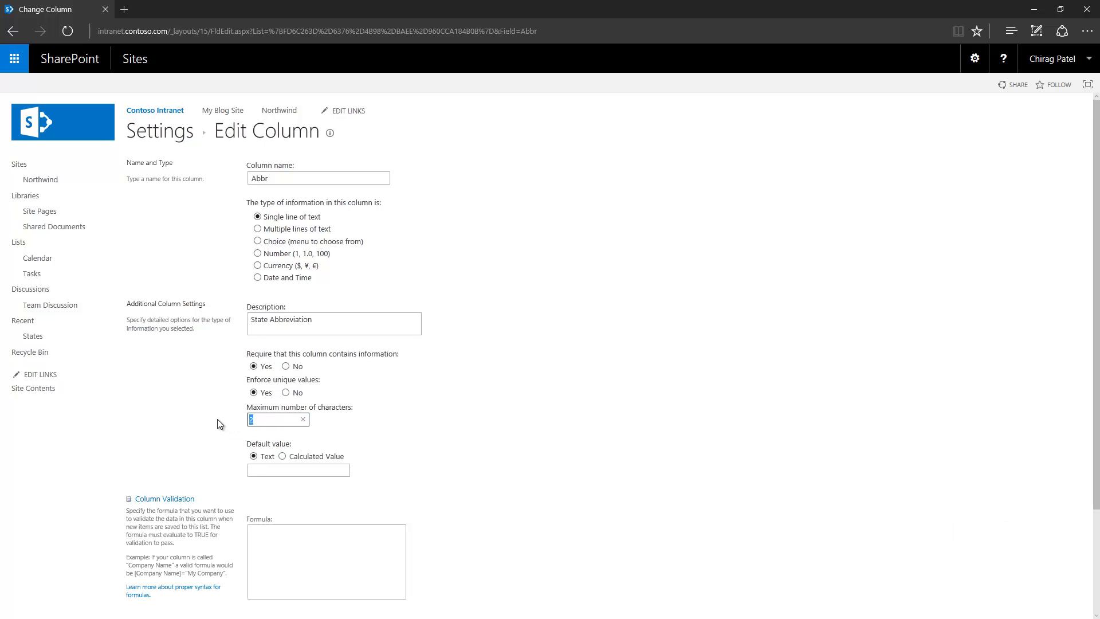
pyautogui.write('255')
# Enter the validation formula =LEN([Abbr])=2 for the Abbr column.
pyautogui.scroll(-2, 206, 412)
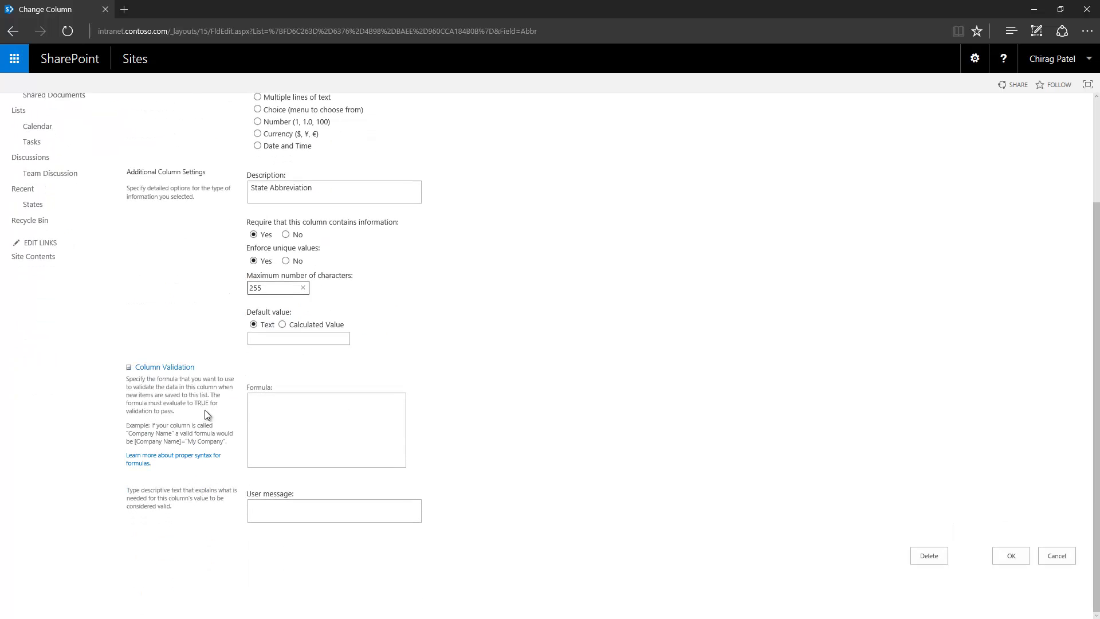
pyautogui.click(295, 424)
pyautogui.write('=LEN([Abbr]')
pyautogui.write('=2')
# Enter "State abbreviations should be only 2 letters." as the user message for the column validation.
pyautogui.click(370, 510)
pyautogui.write('a')
pyautogui.press('BackSpace')
pyautogui.press('BackSpace')
pyautogui.write('State abbre')
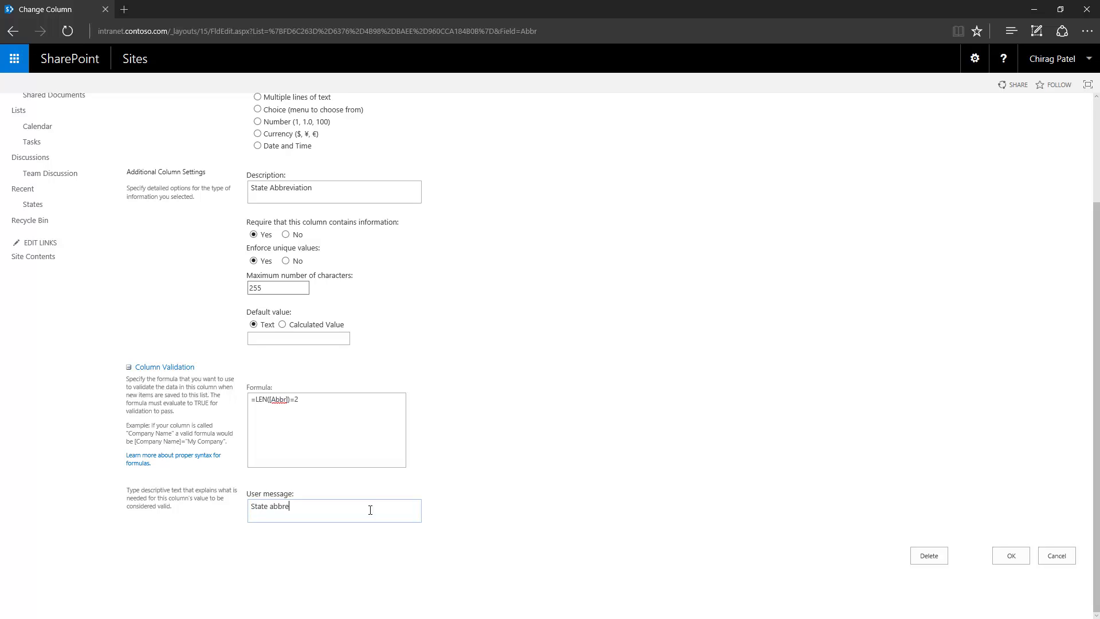
pyautogui.write('viations should be only ')
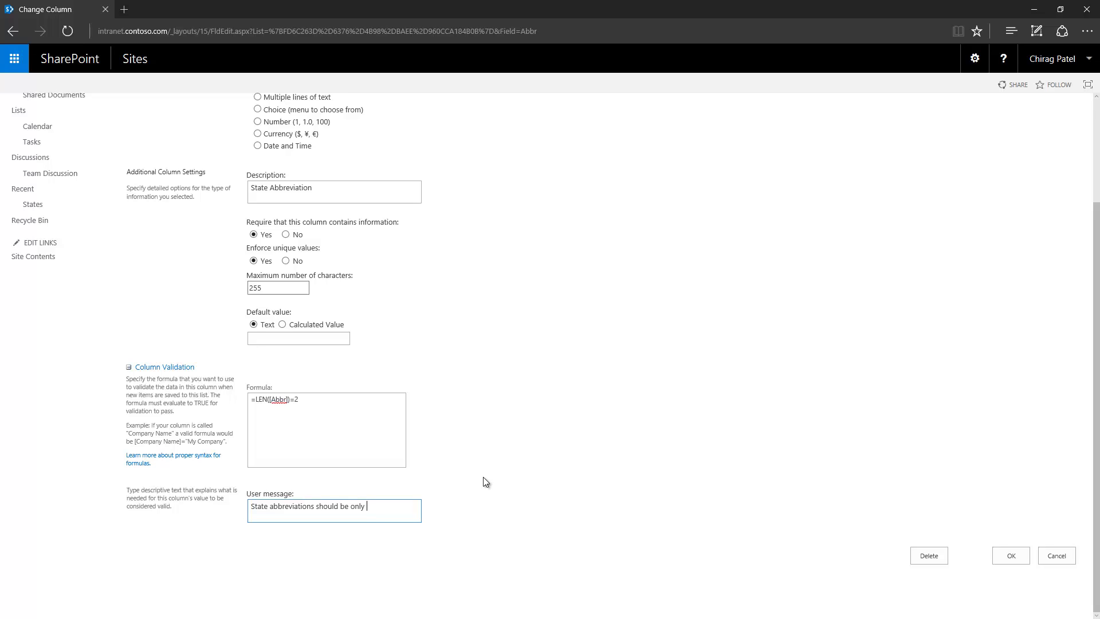
pyautogui.write('in')
pyautogui.press('BackSpace')
pyautogui.write('2 letters.')
# Save the Abbr column's validation settings and return to the States list.
pyautogui.click(329, 404)
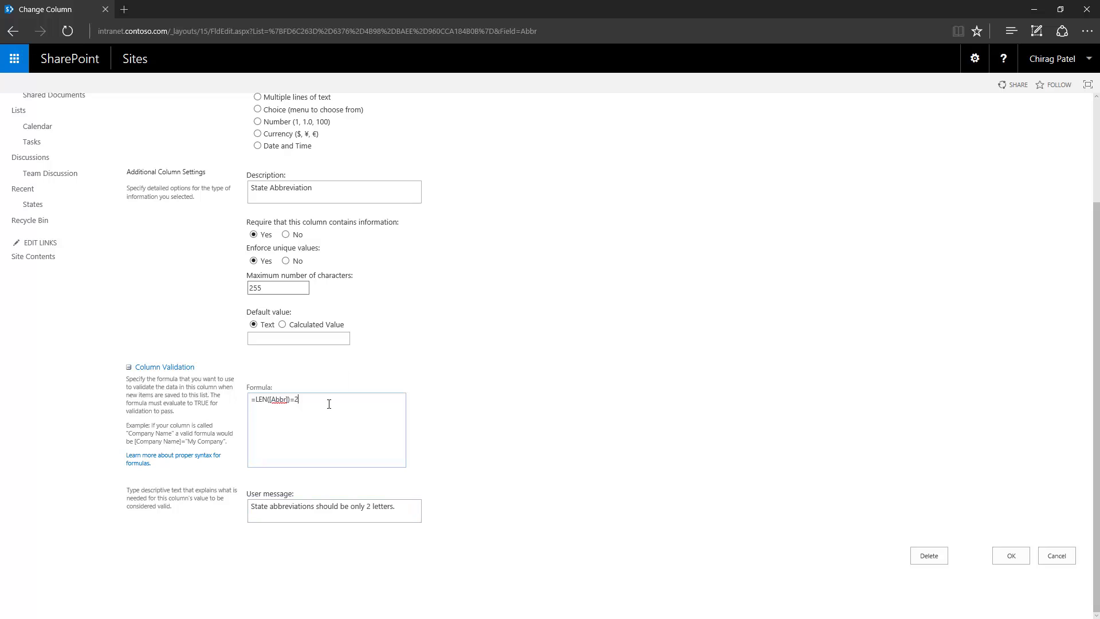
pyautogui.click(1006, 559)
pyautogui.scroll(-1, 206, 466)
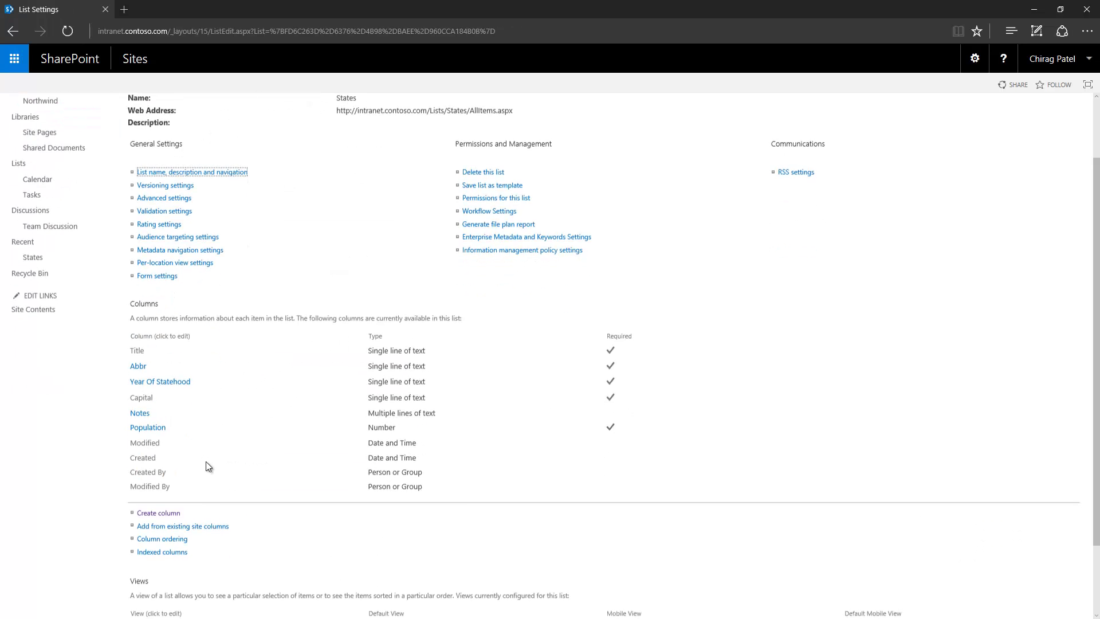
pyautogui.scroll(1, 306, 449)
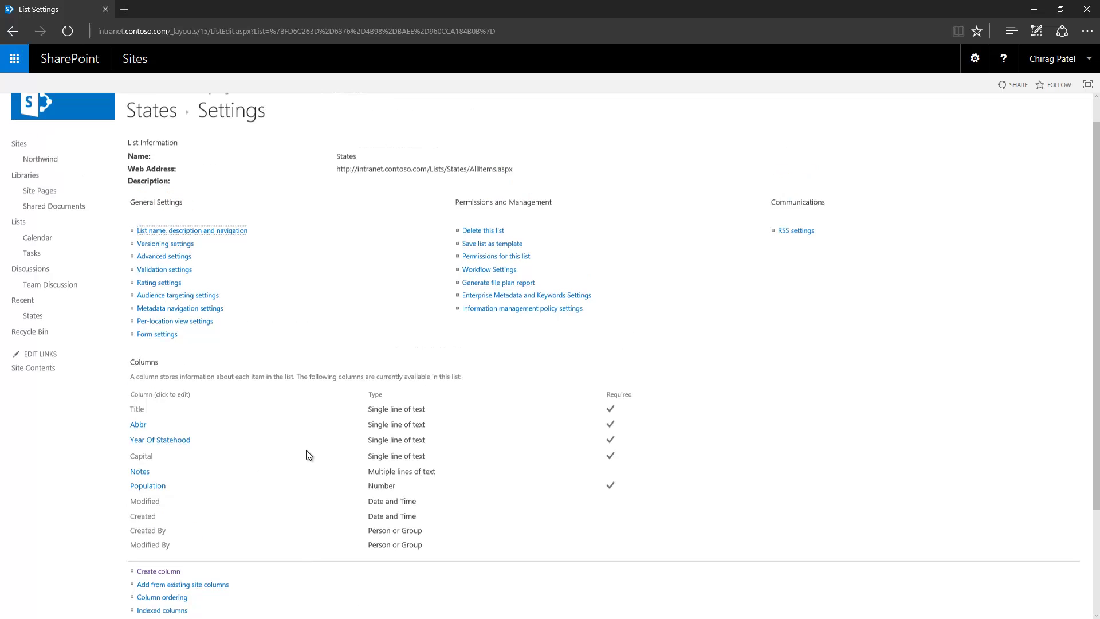
pyautogui.click(147, 135)
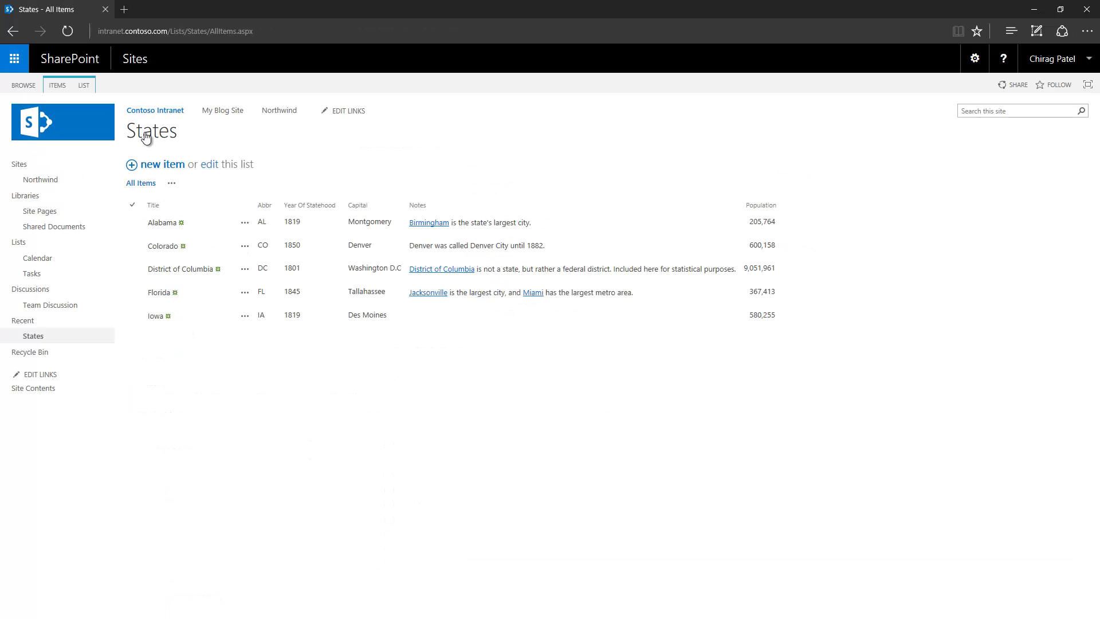
# Test the validation by trying to save the Alabama item with the abbreviation fsdfsdf, and cancel the edit.
pyautogui.click(248, 227)
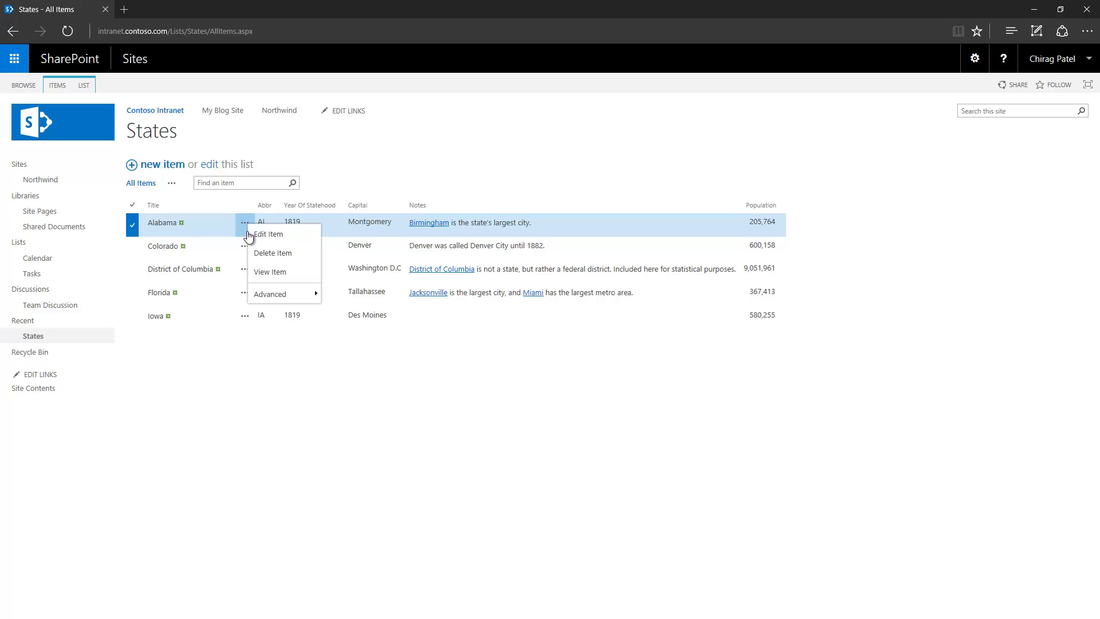
pyautogui.click(265, 237)
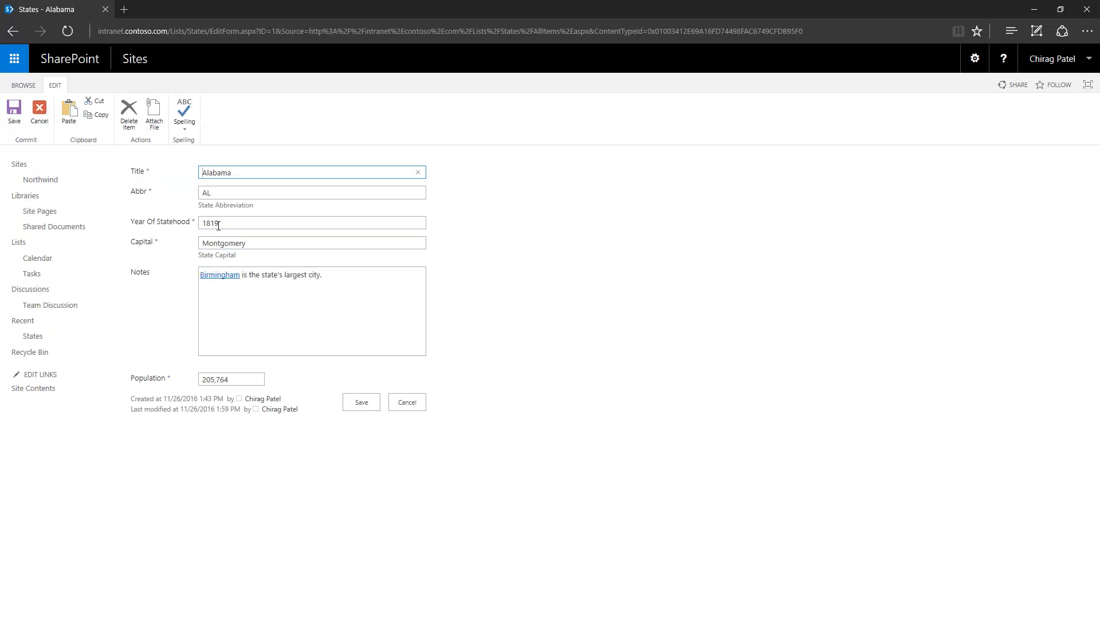
pyautogui.doubleClick(218, 198)
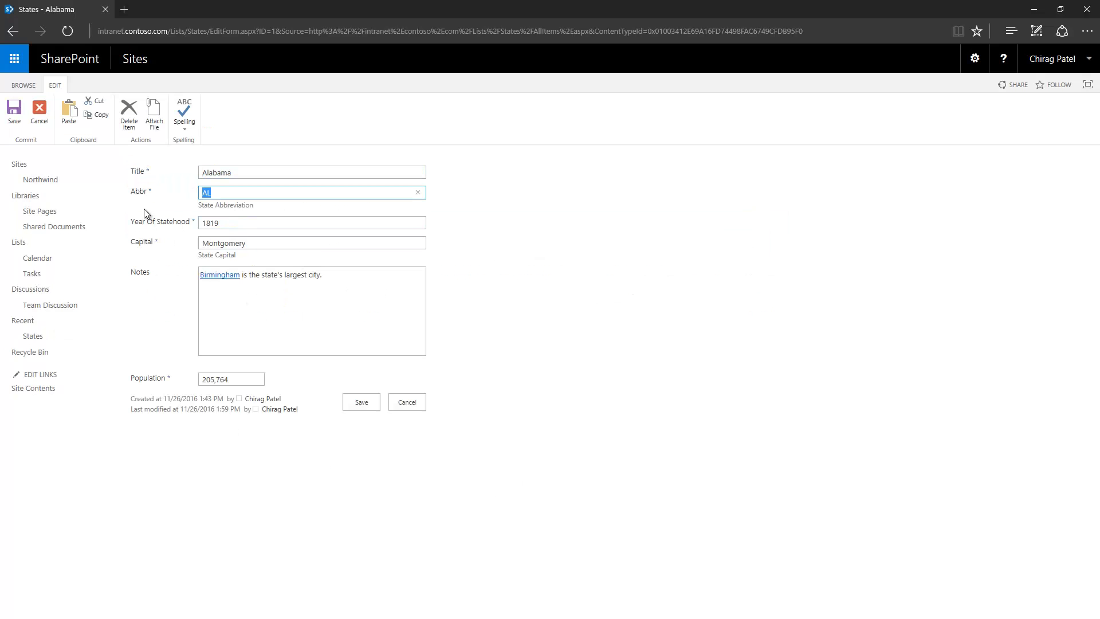
pyautogui.write('fsdfsdf')
pyautogui.click(360, 405)
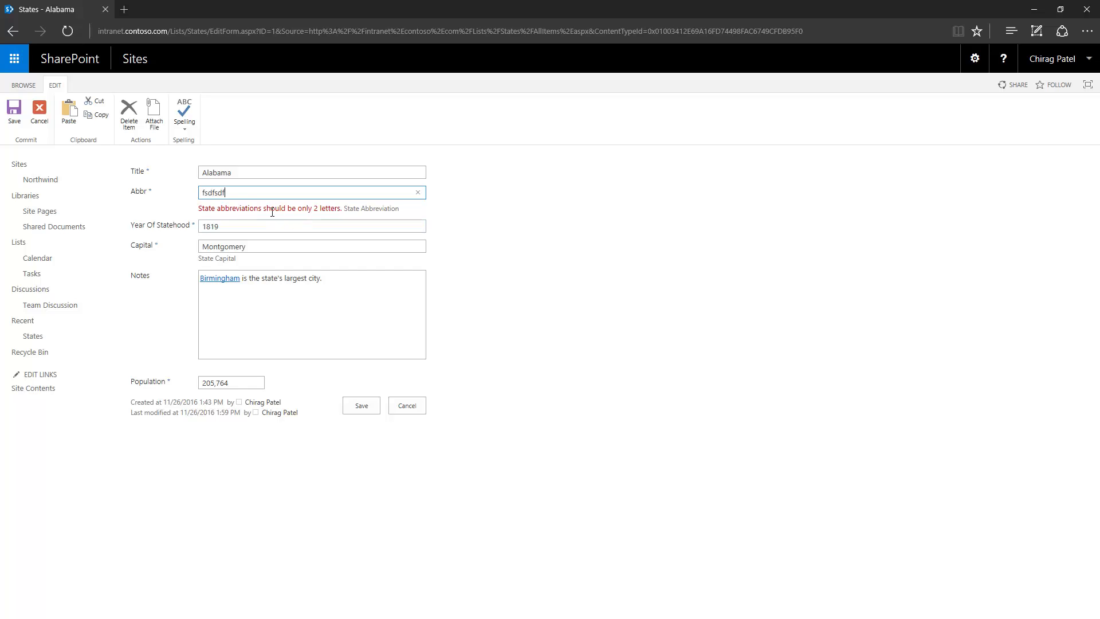
pyautogui.click(414, 406)
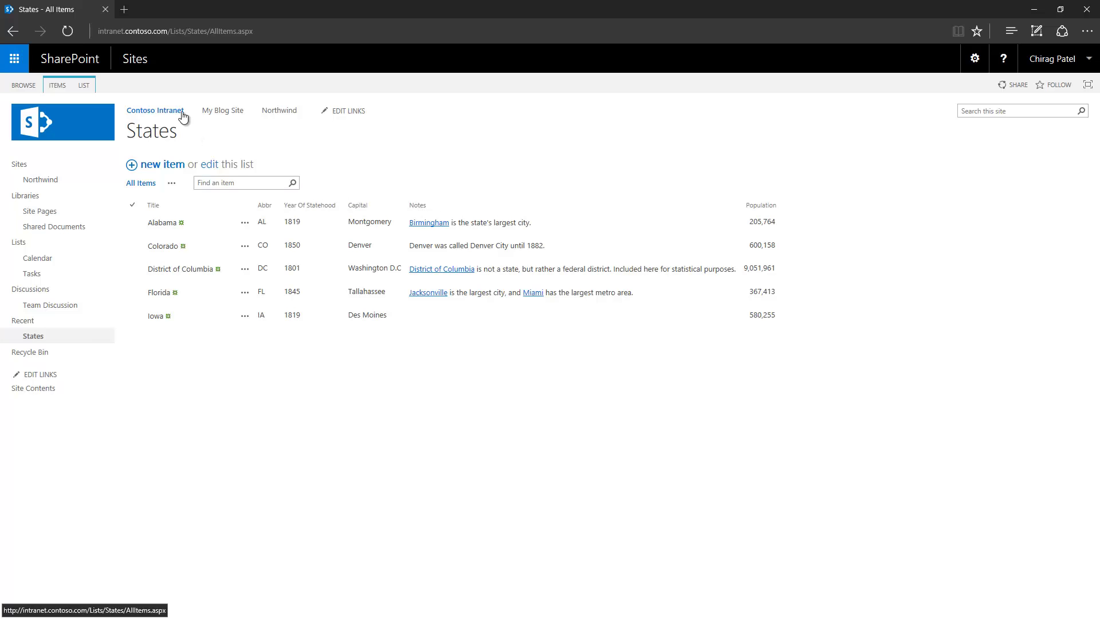
# Open the Notes column from the States list settings, examine its information type and text options, and return to the list settings.
pyautogui.click(85, 86)
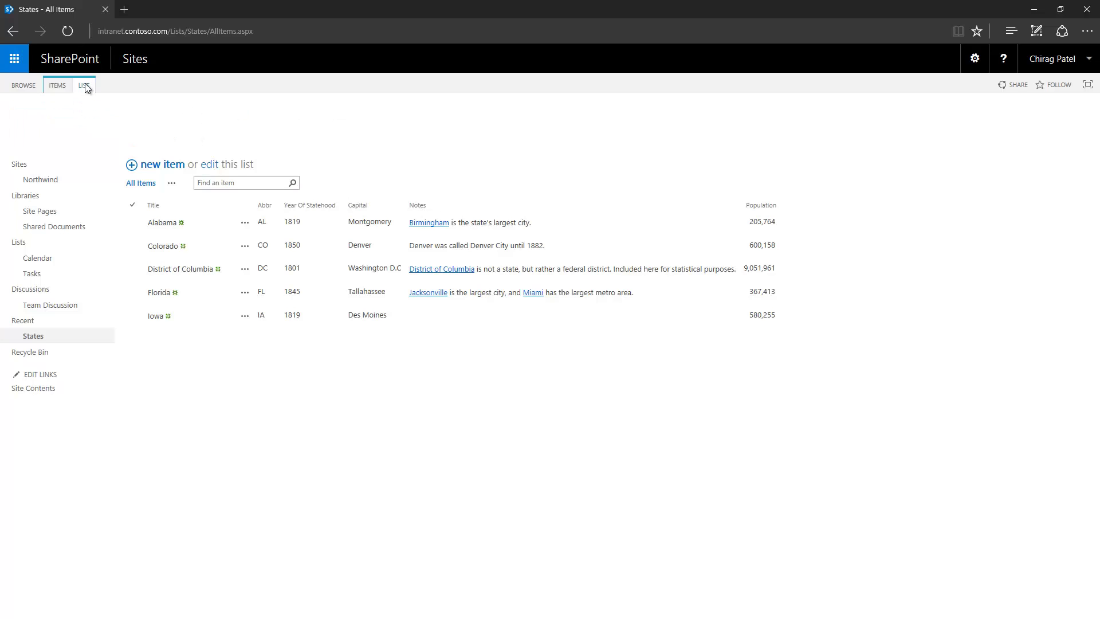
pyautogui.click(559, 115)
pyautogui.scroll(-3, 224, 447)
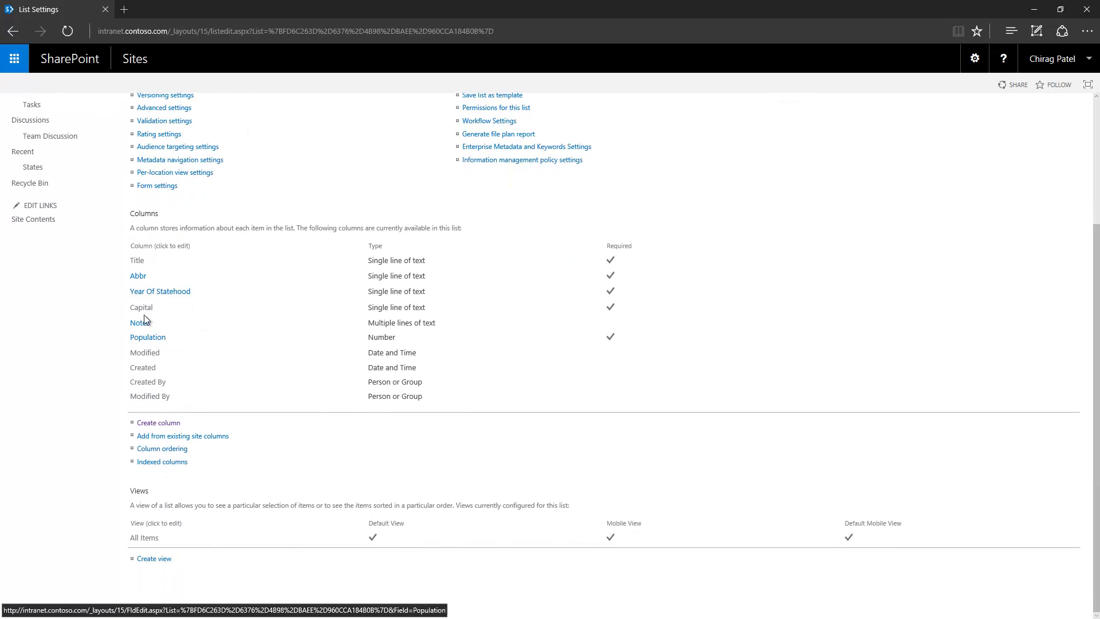
pyautogui.click(139, 323)
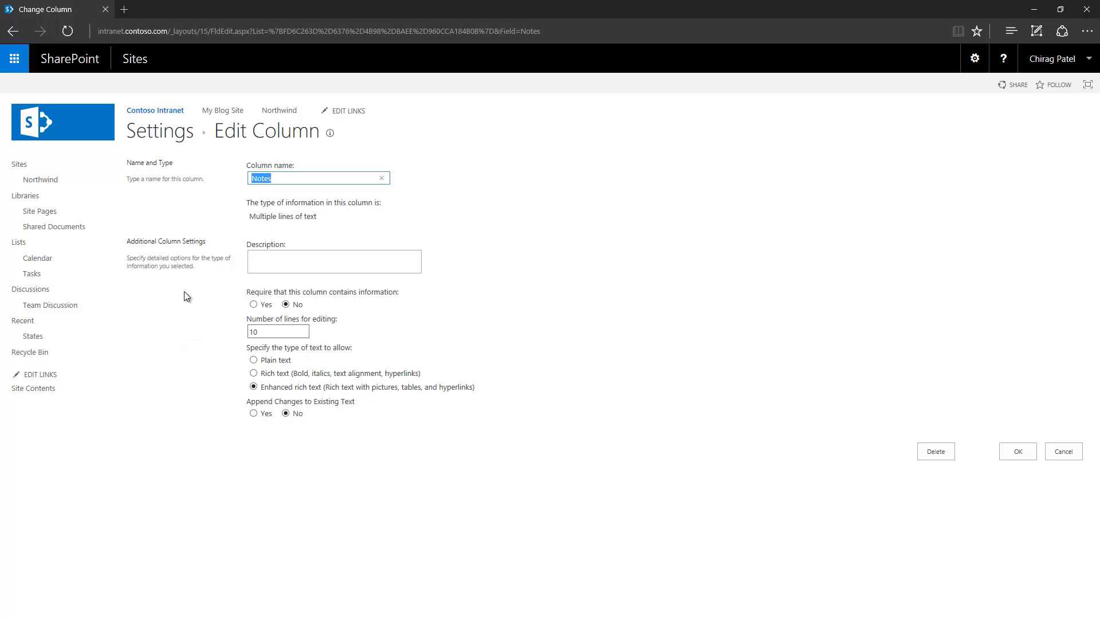
pyautogui.moveTo(316, 217); pyautogui.dragTo(250, 216)
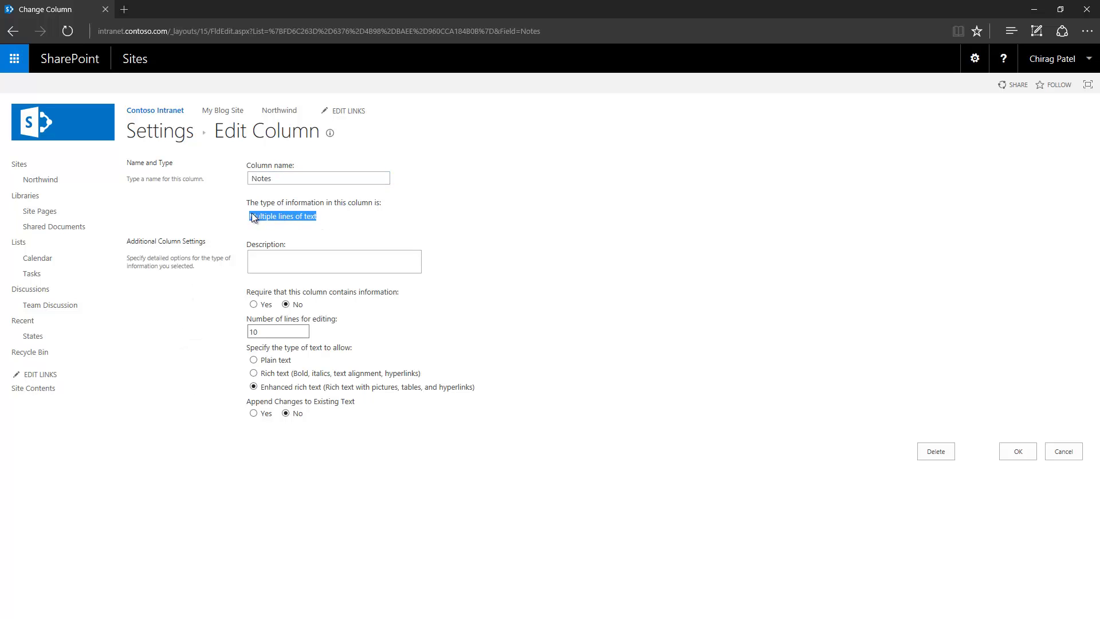
pyautogui.click(256, 319)
pyautogui.click(328, 229)
pyautogui.click(1017, 454)
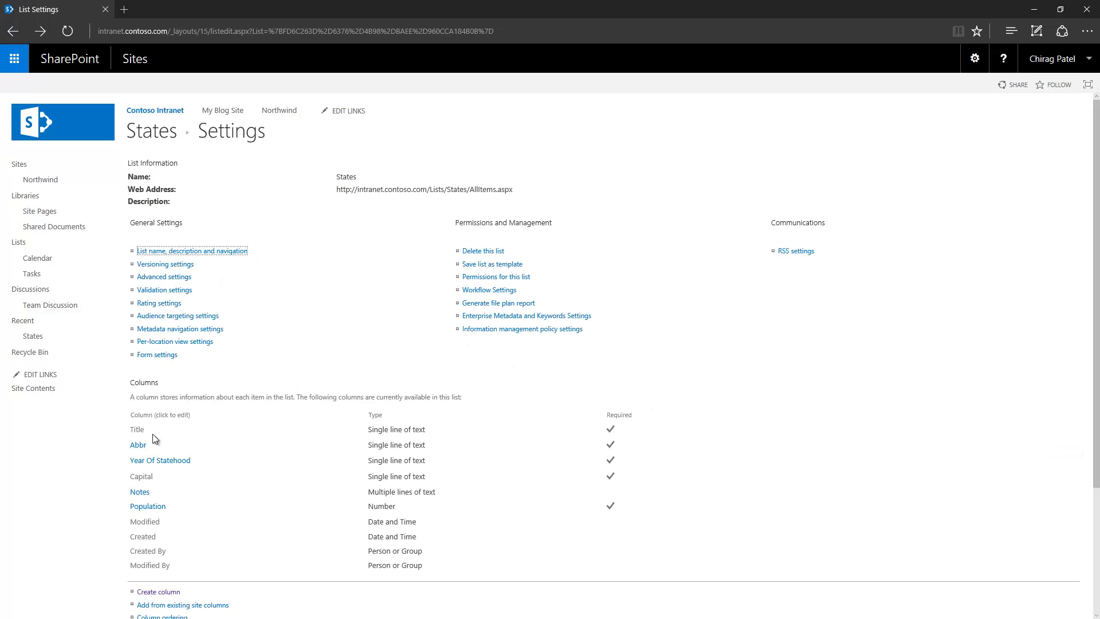
# Examine the settings that the other information types, from multiple lines of text to date and time, offer for the Abbr column, and leave without saving.
pyautogui.click(137, 450)
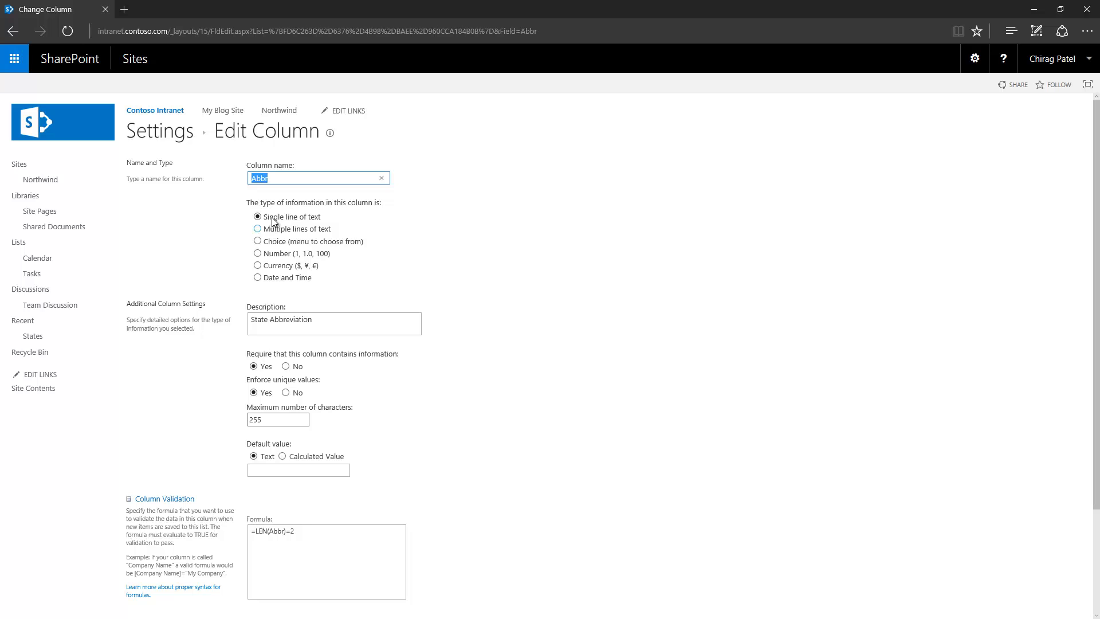
pyautogui.click(274, 230)
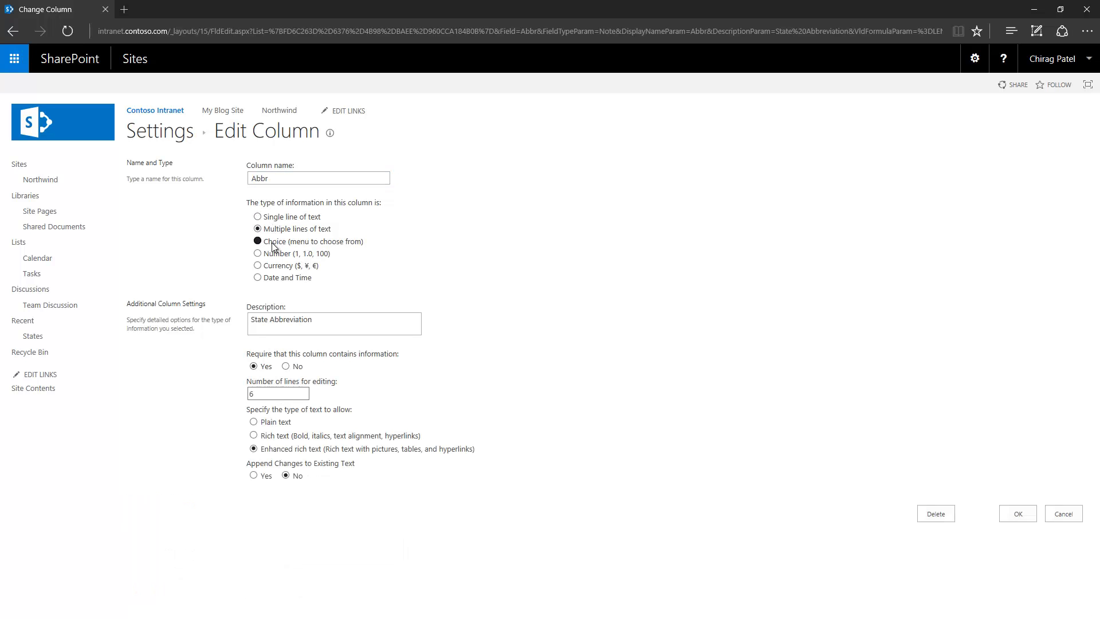
pyautogui.click(273, 243)
pyautogui.click(273, 254)
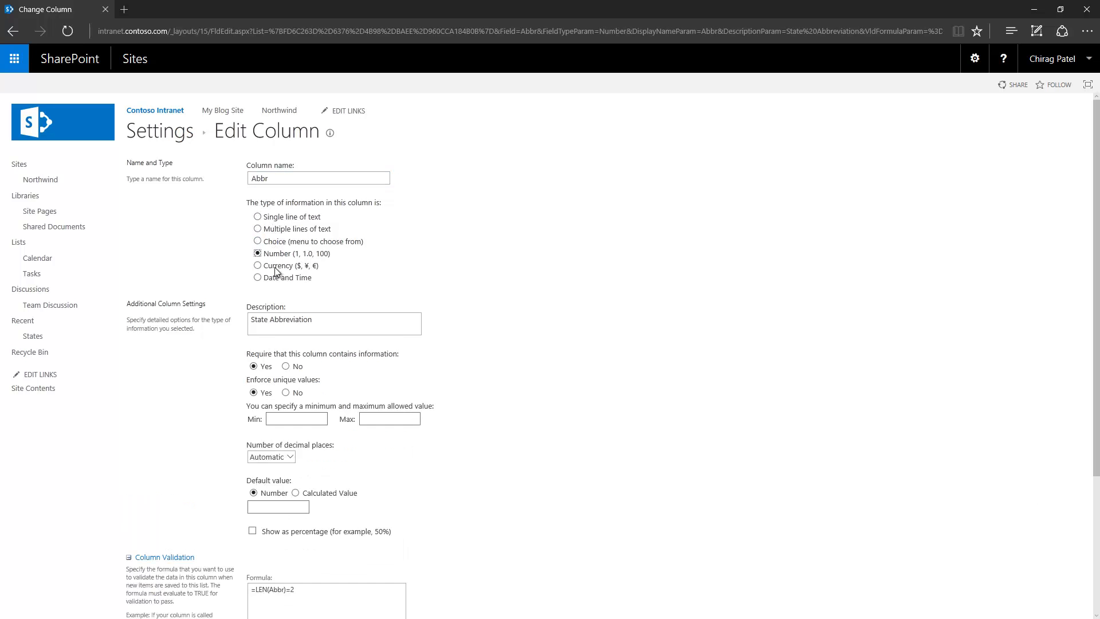
pyautogui.click(275, 266)
pyautogui.click(278, 278)
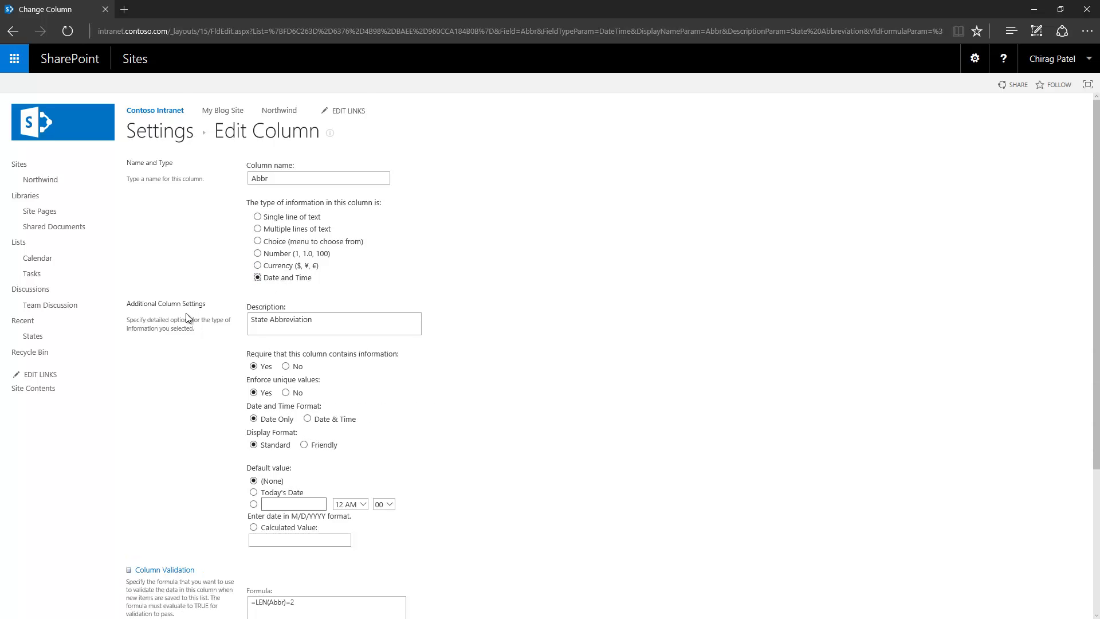
pyautogui.scroll(-4, 185, 313)
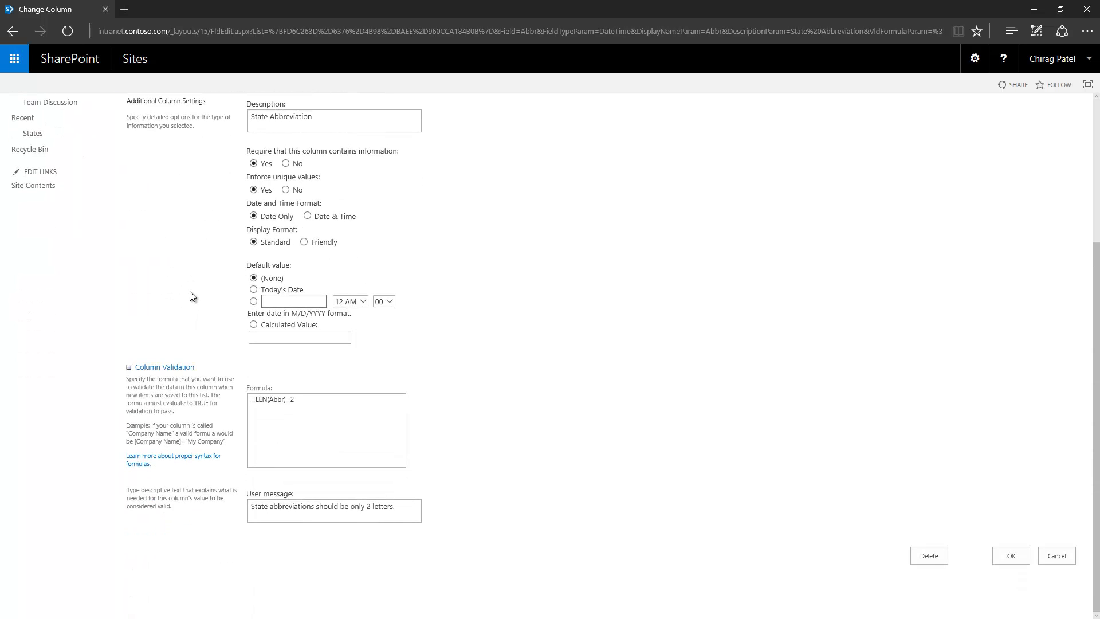
pyautogui.scroll(4, 191, 291)
pyautogui.scroll(-3, 190, 291)
pyautogui.scroll(3, 190, 291)
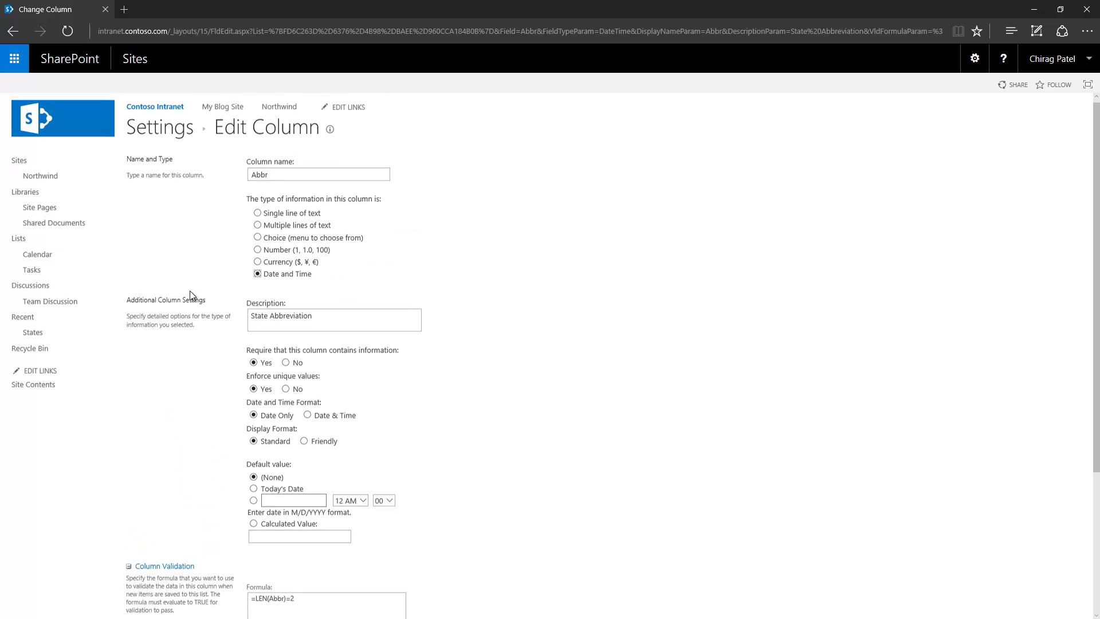
pyautogui.scroll(-3, 1054, 457)
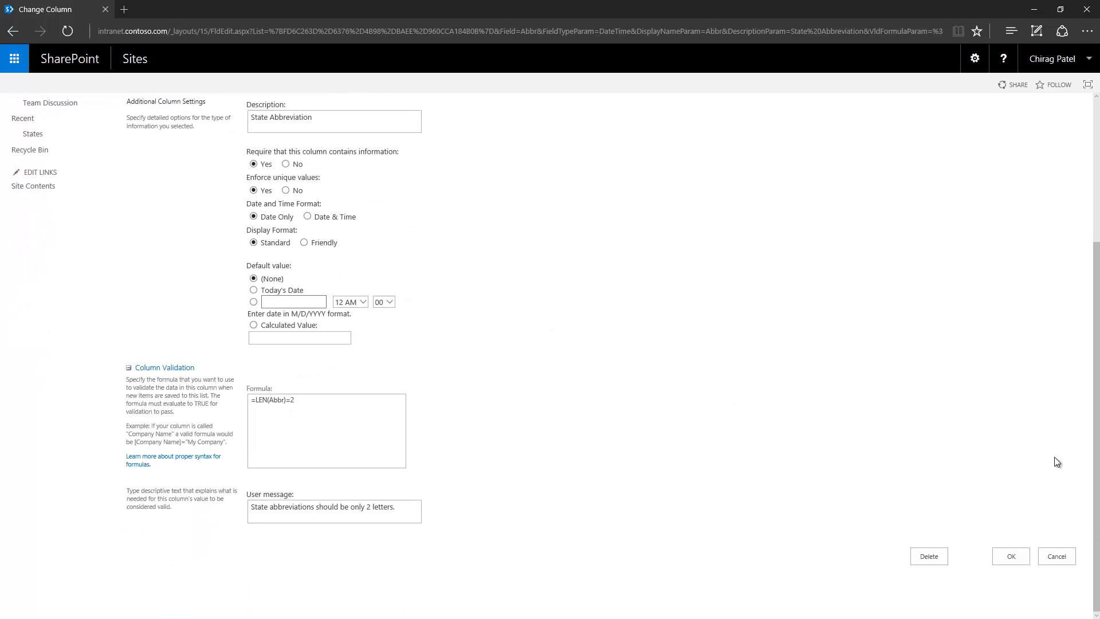
pyautogui.click(1070, 561)
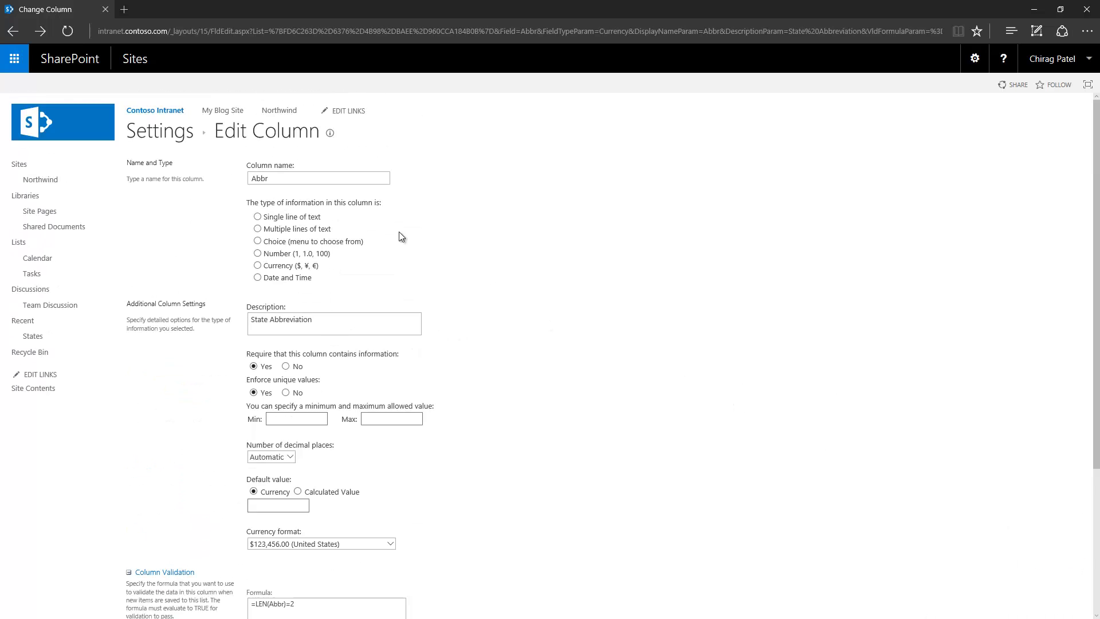
pyautogui.click(172, 142)
# Review the Notes column's allowed text types, confirm its settings as they are, and return to the States list.
pyautogui.scroll(-4, 221, 336)
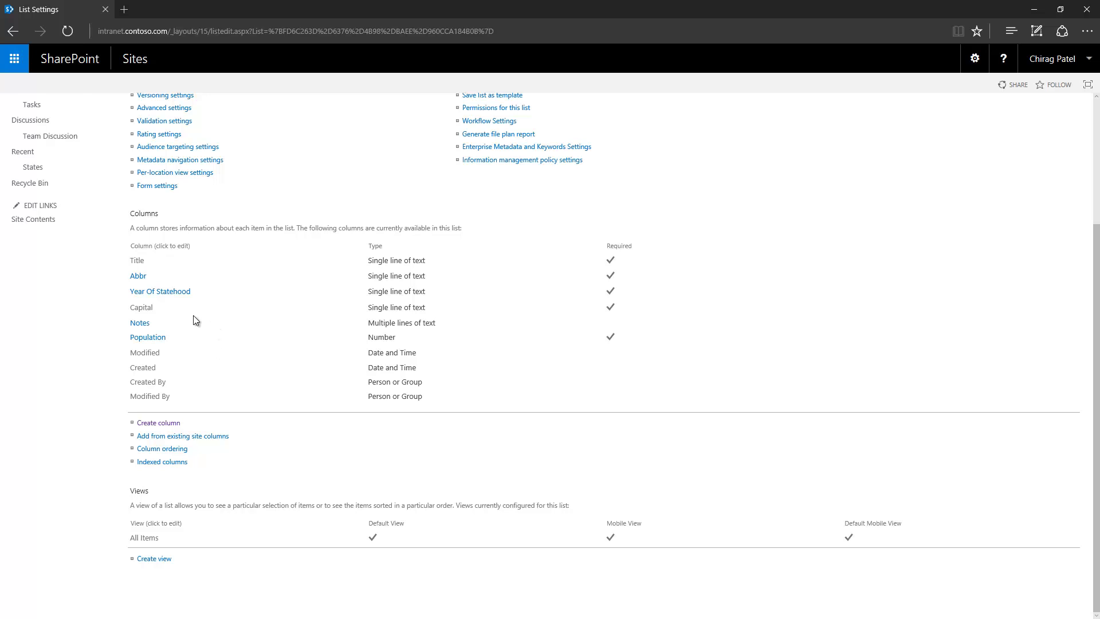
pyautogui.click(136, 325)
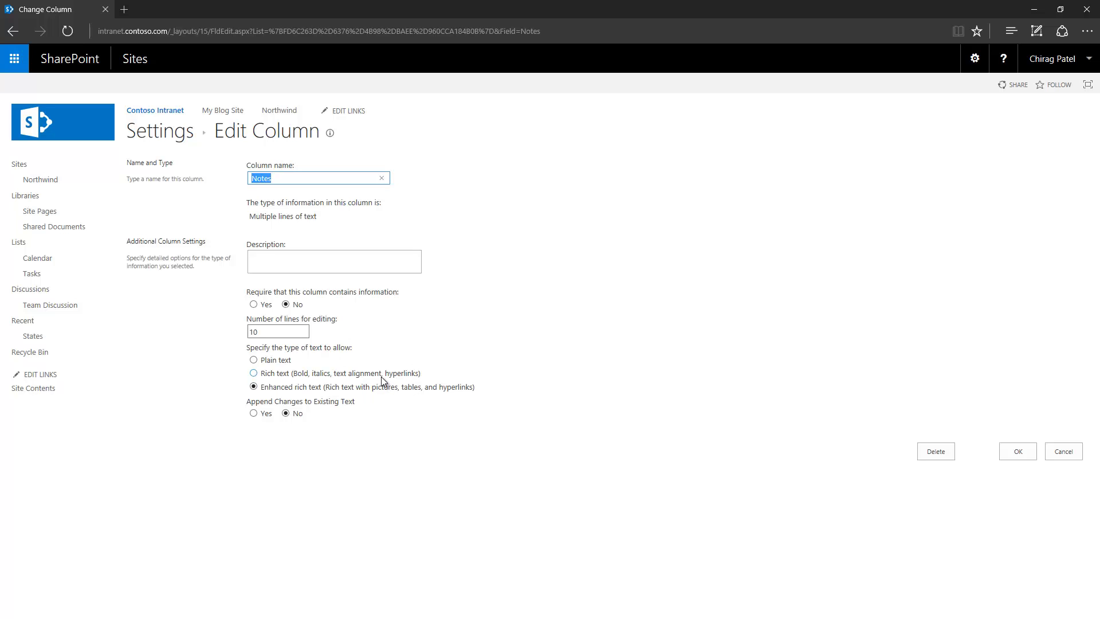
pyautogui.click(1018, 452)
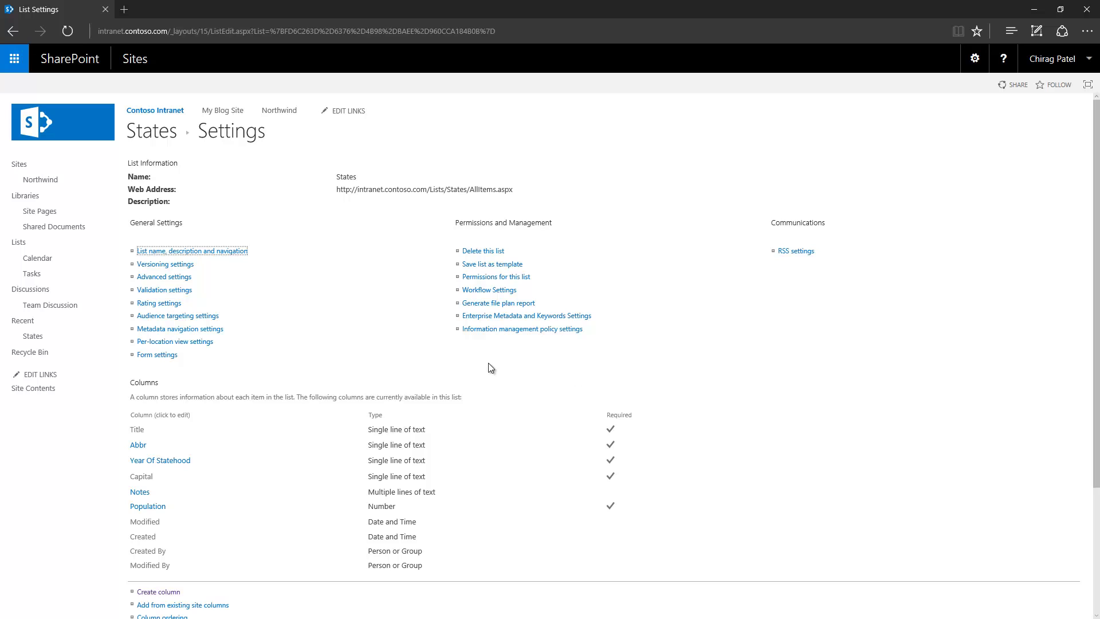
pyautogui.click(165, 138)
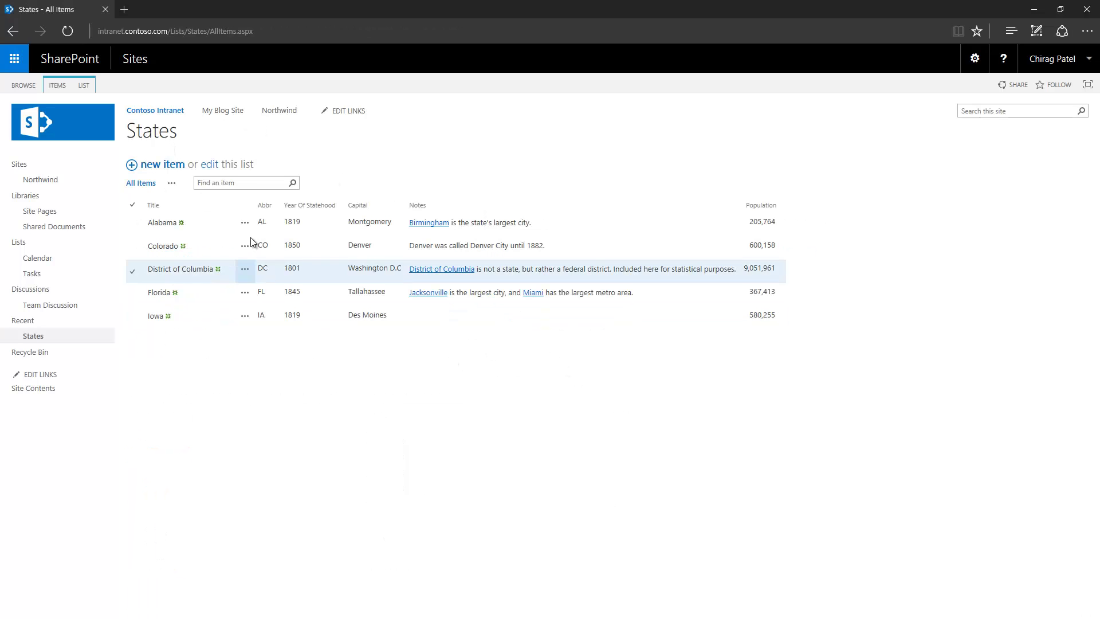
# View the Alabama item's details in its display form, and close the form.
pyautogui.click(516, 247)
pyautogui.click(212, 247)
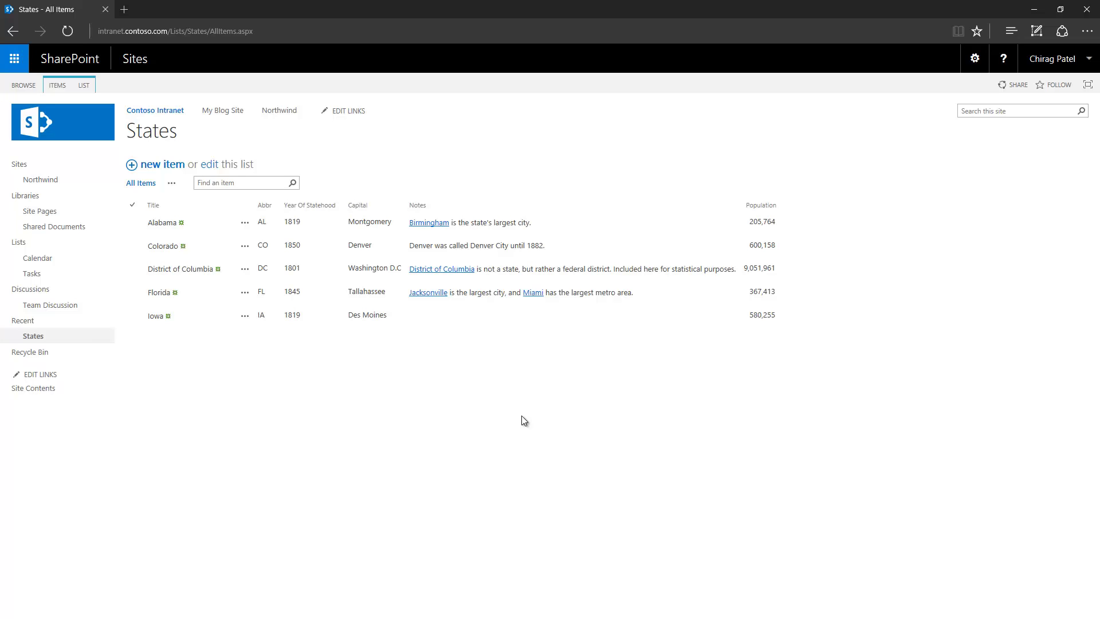
pyautogui.click(245, 222)
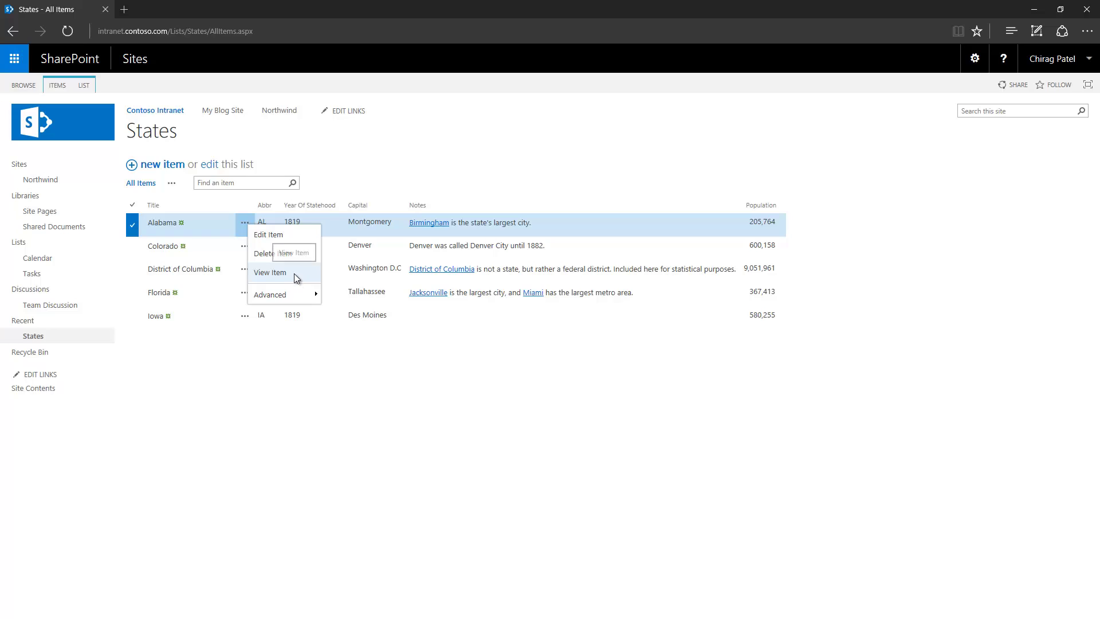
pyautogui.click(294, 273)
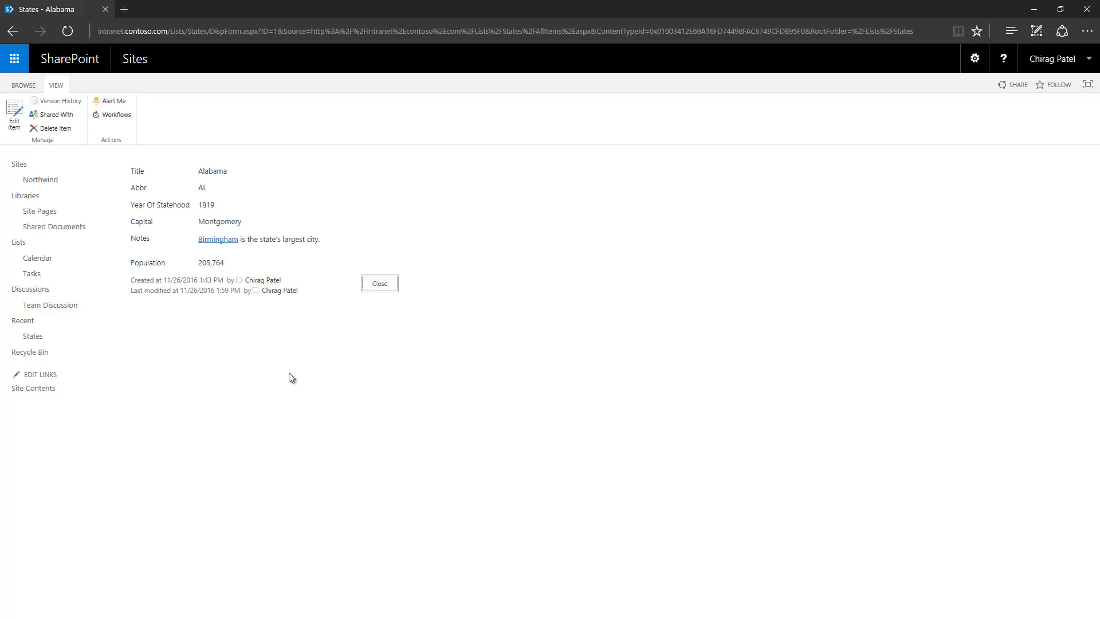
pyautogui.click(380, 285)
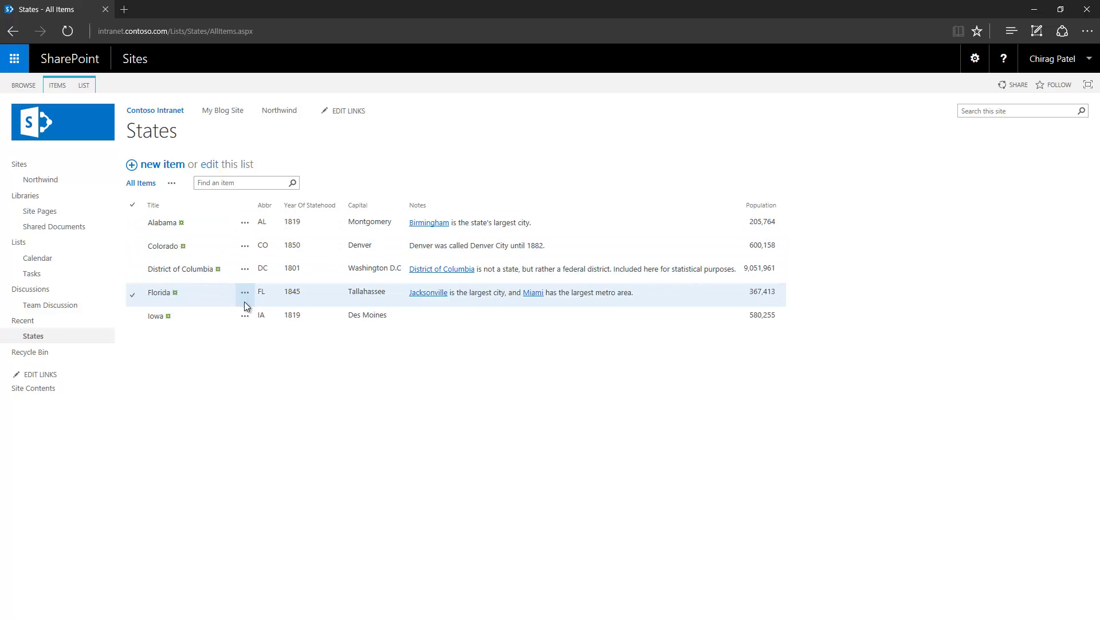
# Open the District of Columbia item for editing, inspect the EditForm.aspx part of the page address, and cancel the edit.
pyautogui.click(244, 268)
pyautogui.click(283, 278)
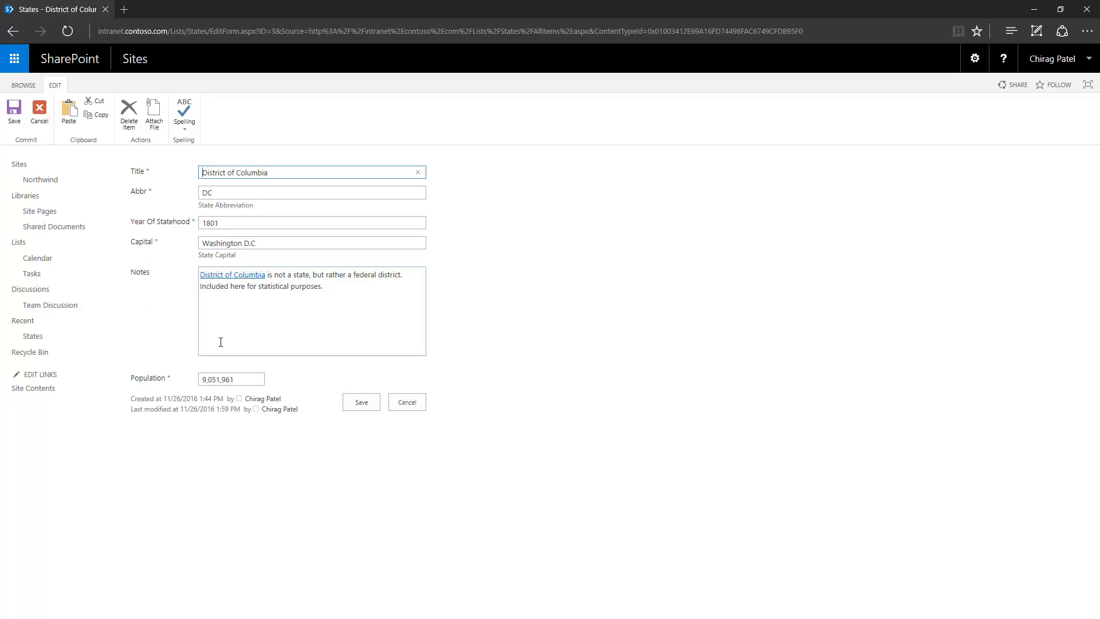
pyautogui.click(282, 31)
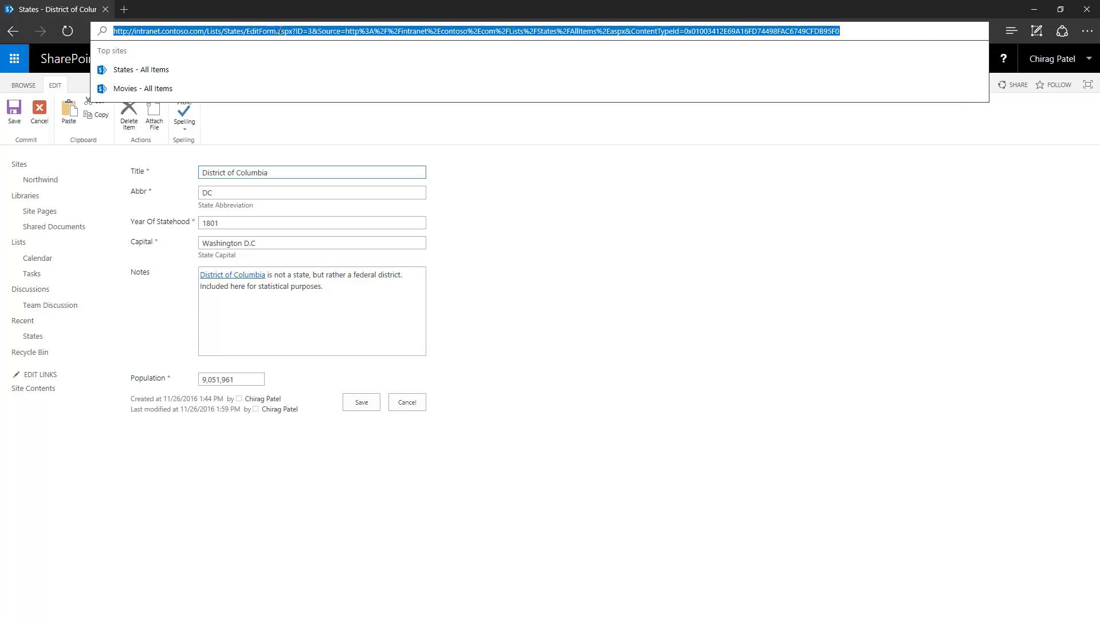
pyautogui.moveTo(293, 31); pyautogui.dragTo(250, 33)
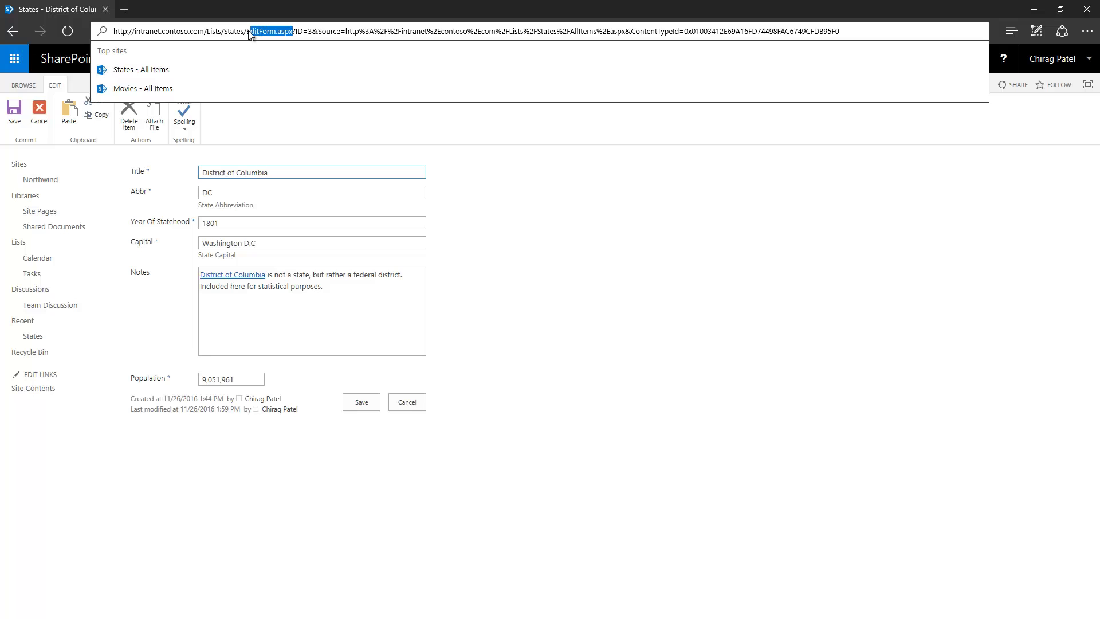
pyautogui.doubleClick(234, 32)
pyautogui.click(417, 404)
# View the Alabama item again, inspect the DispForm.aspx part of the page address, and close the form.
pyautogui.click(245, 224)
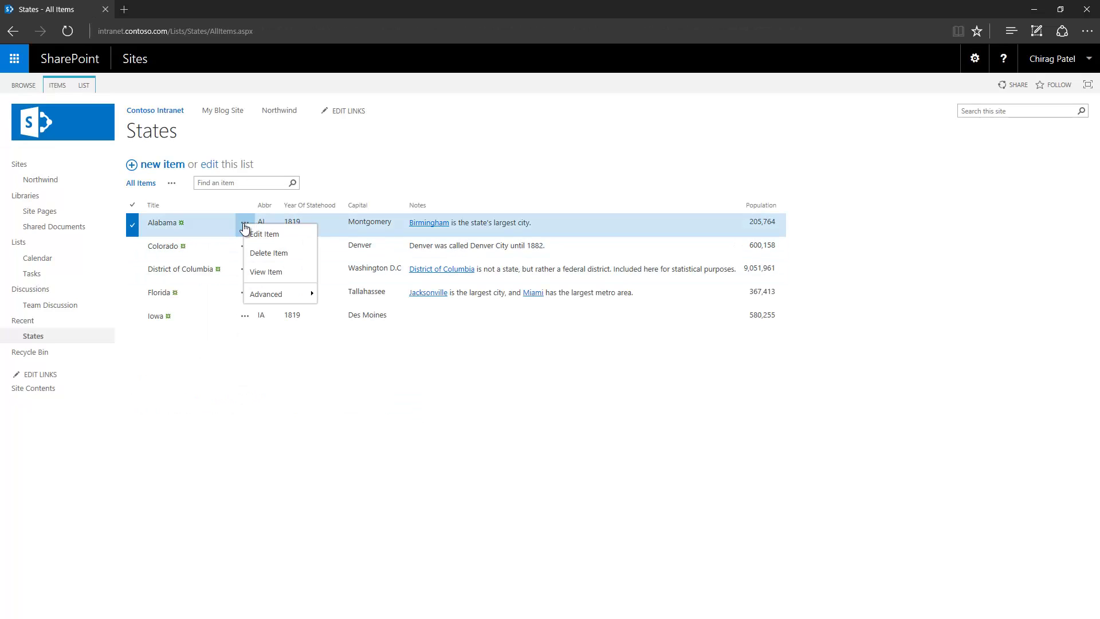
pyautogui.click(284, 274)
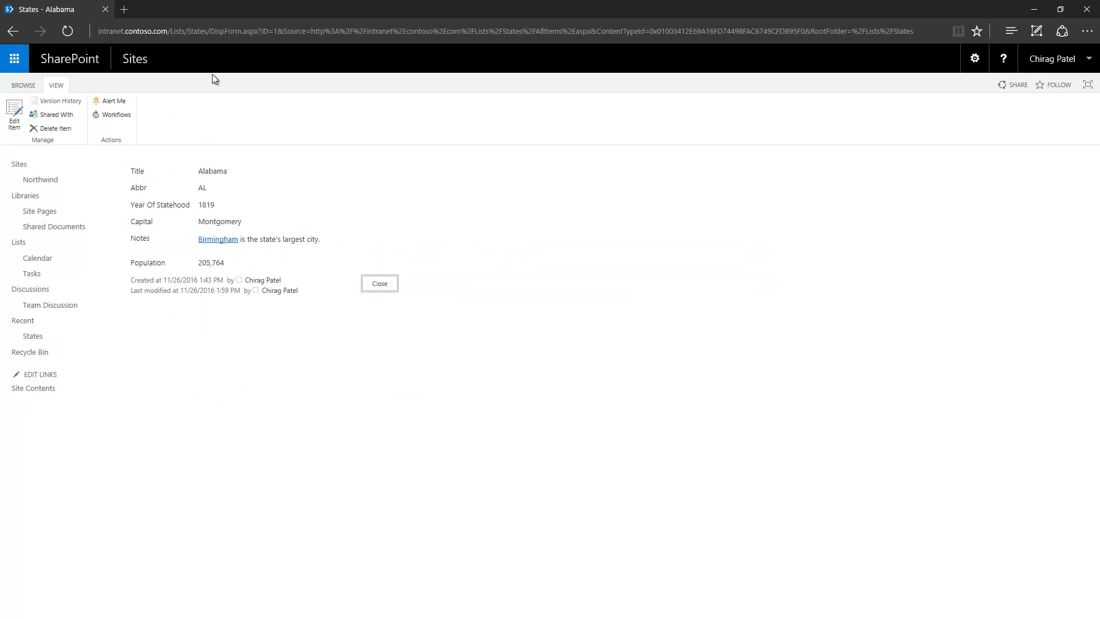
pyautogui.click(295, 32)
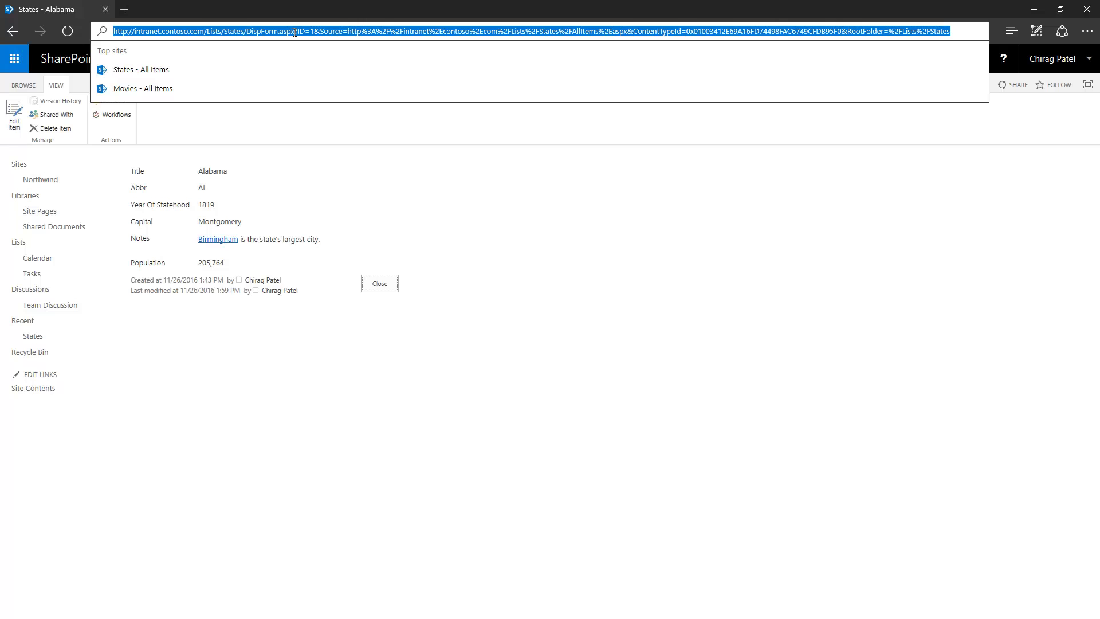
pyautogui.moveTo(295, 32); pyautogui.dragTo(251, 32)
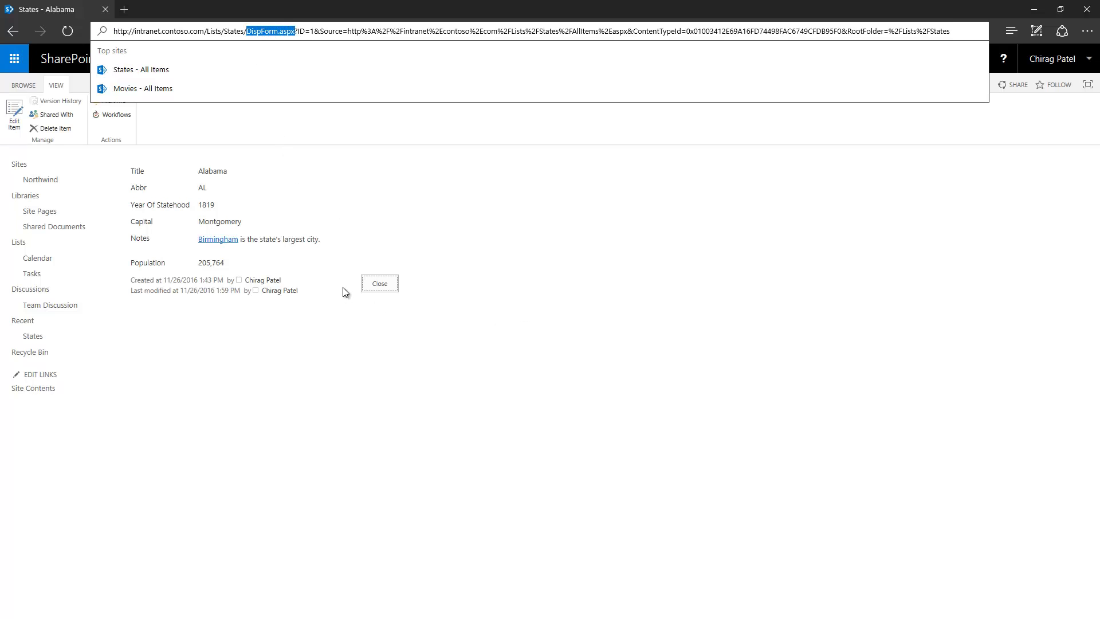
pyautogui.click(380, 285)
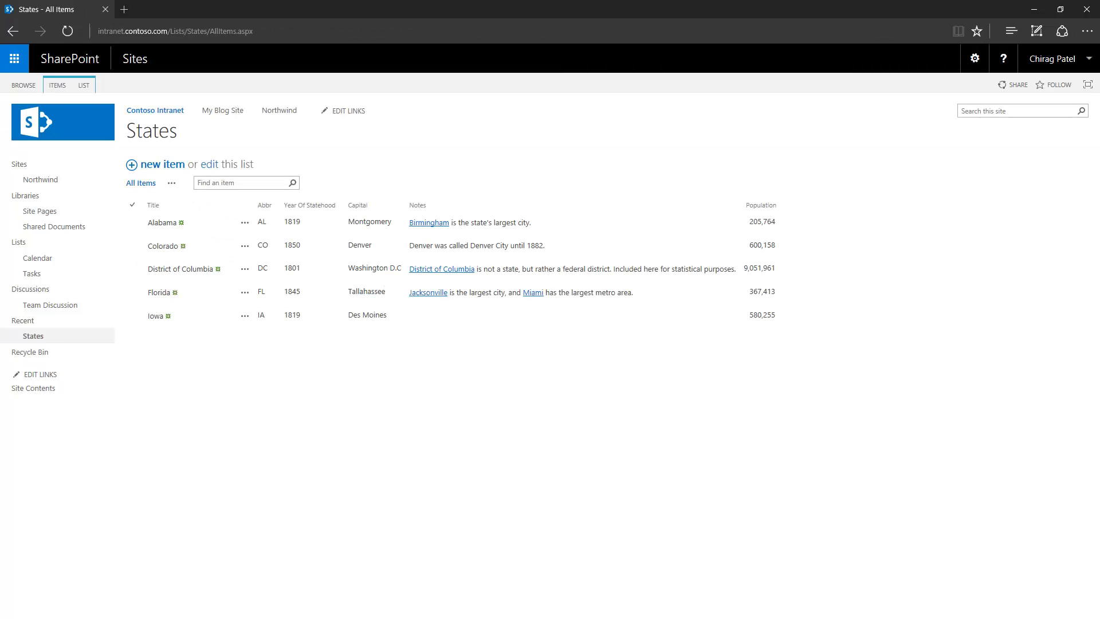
# Compare the page addresses of the States list's All Items page and its new item form, cancelling the form without adding an item.
pyautogui.click(314, 31)
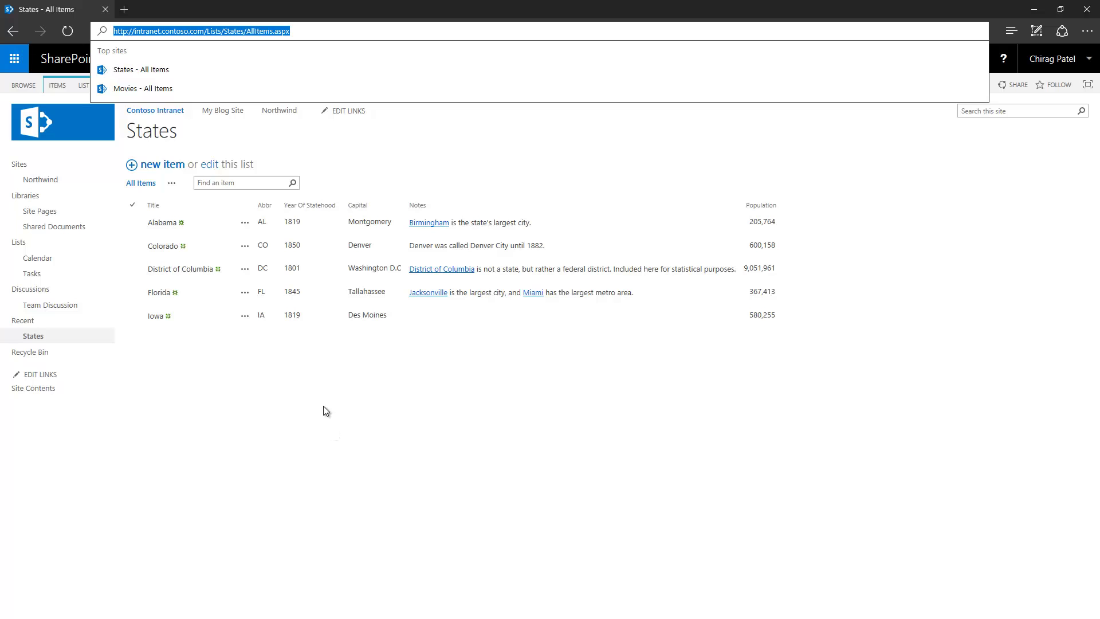
pyautogui.click(493, 458)
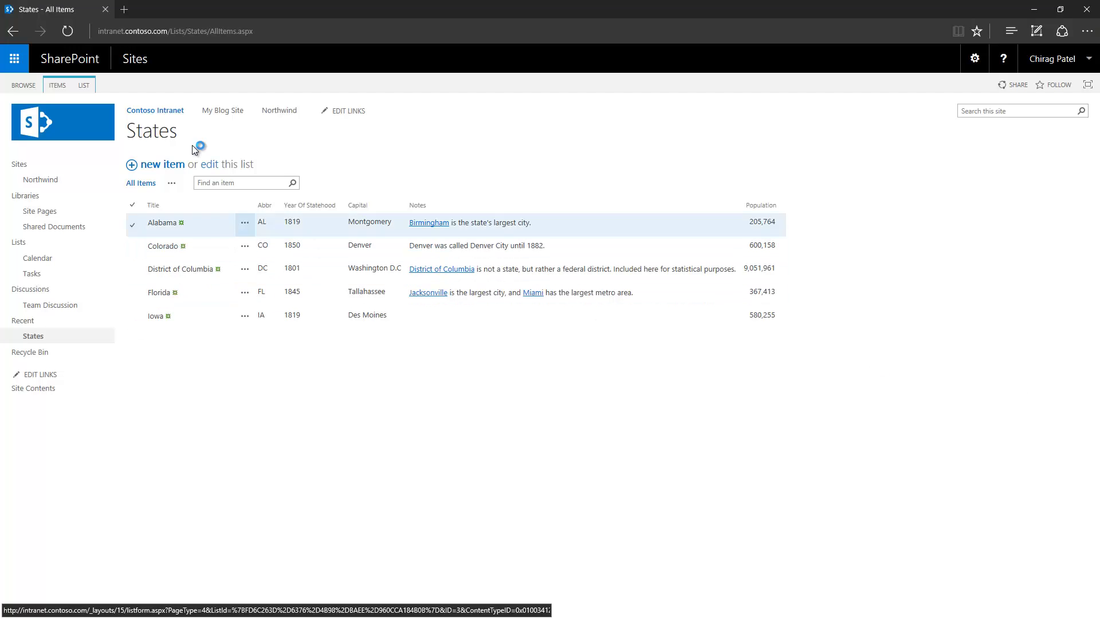
pyautogui.click(163, 166)
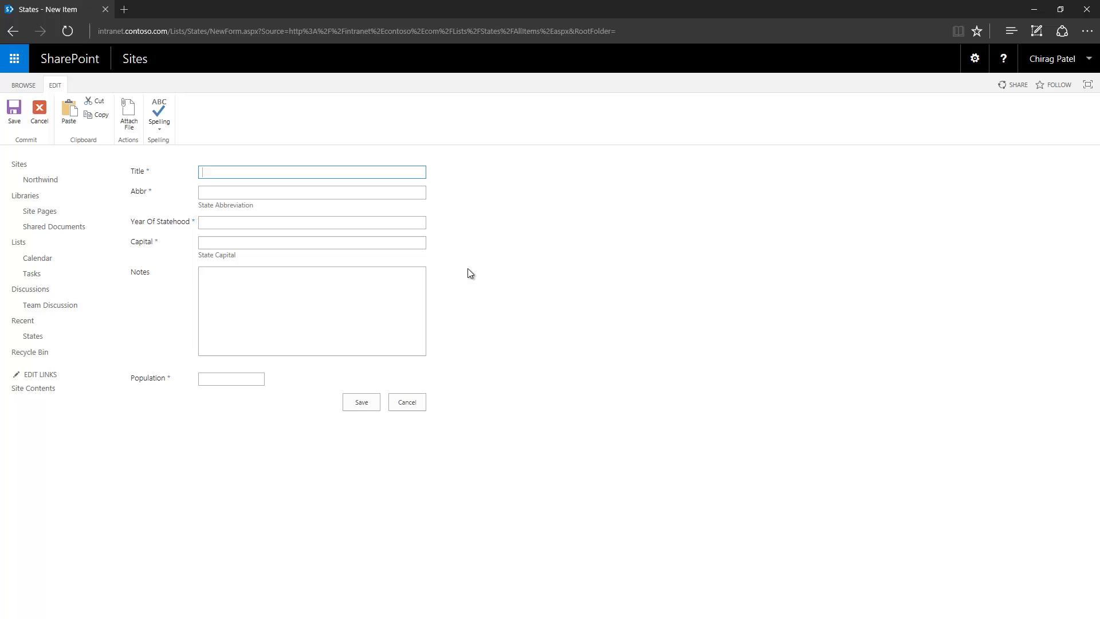
pyautogui.click(422, 402)
pyautogui.click(277, 35)
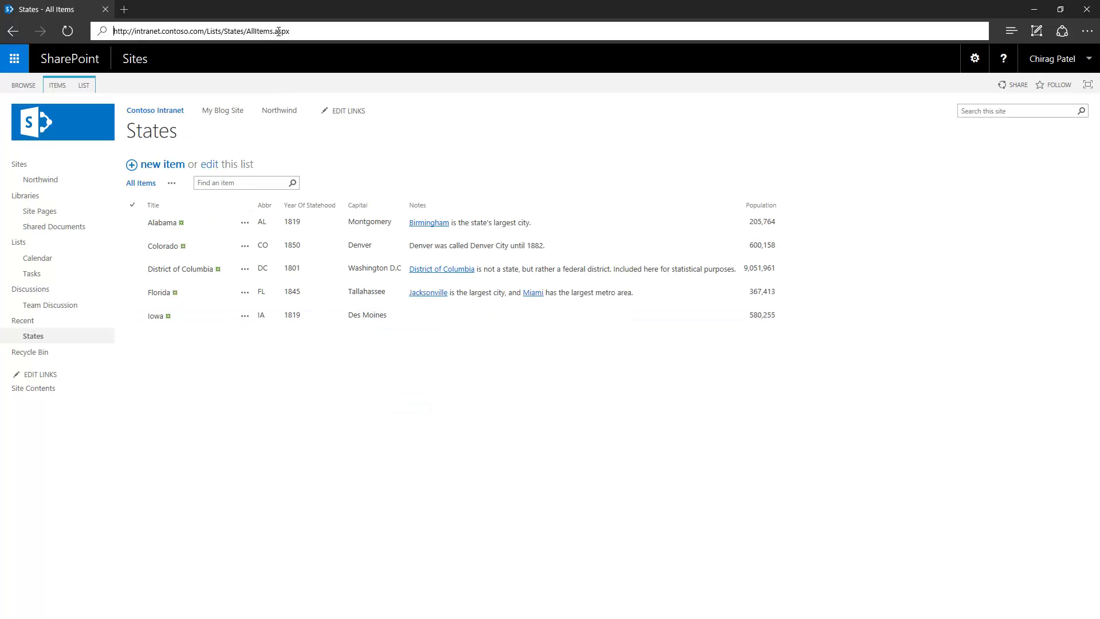
pyautogui.click(553, 424)
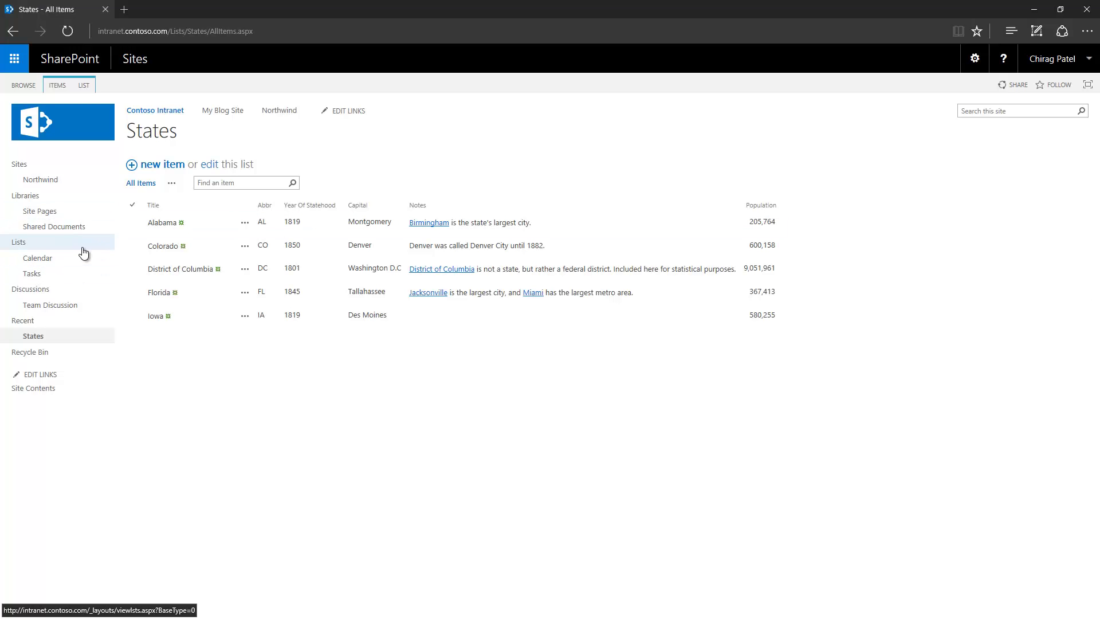
# Examine the upload form of the Shared Documents library, and cancel it without adding a file.
pyautogui.click(79, 229)
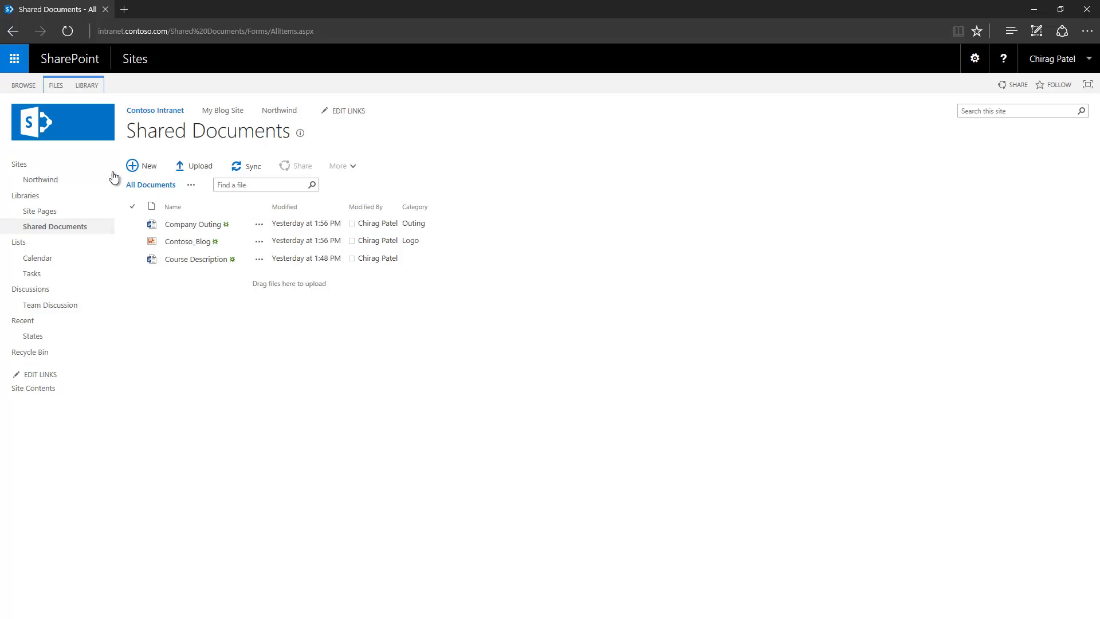
pyautogui.click(196, 166)
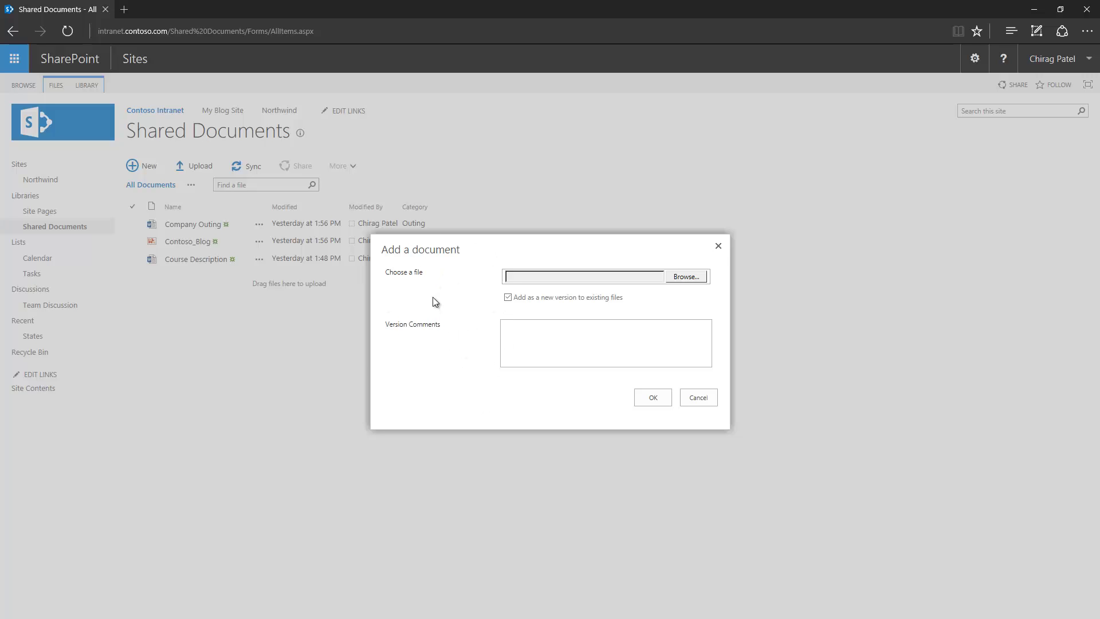
pyautogui.click(705, 398)
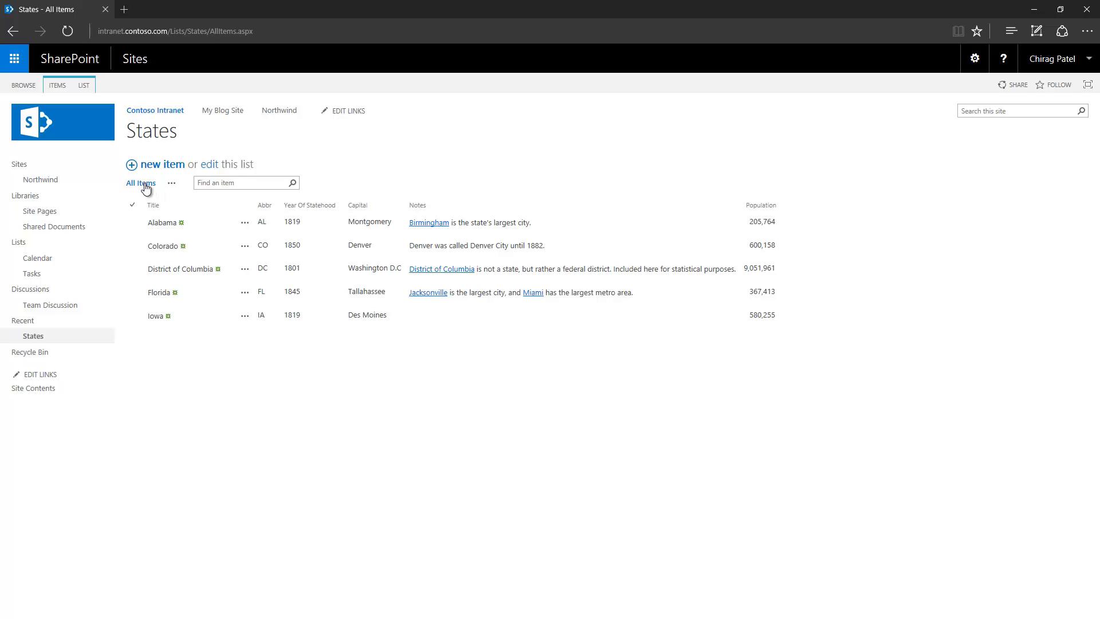
# Examine the displayed columns and web address in the All Items view's settings, and leave without saving.
pyautogui.click(172, 184)
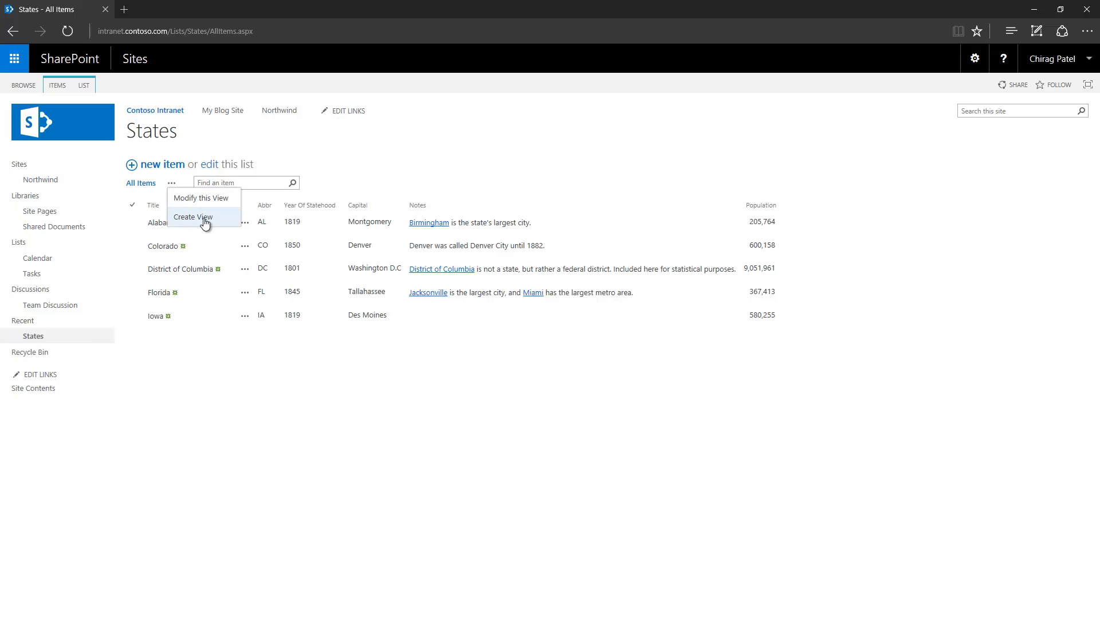
pyautogui.click(222, 199)
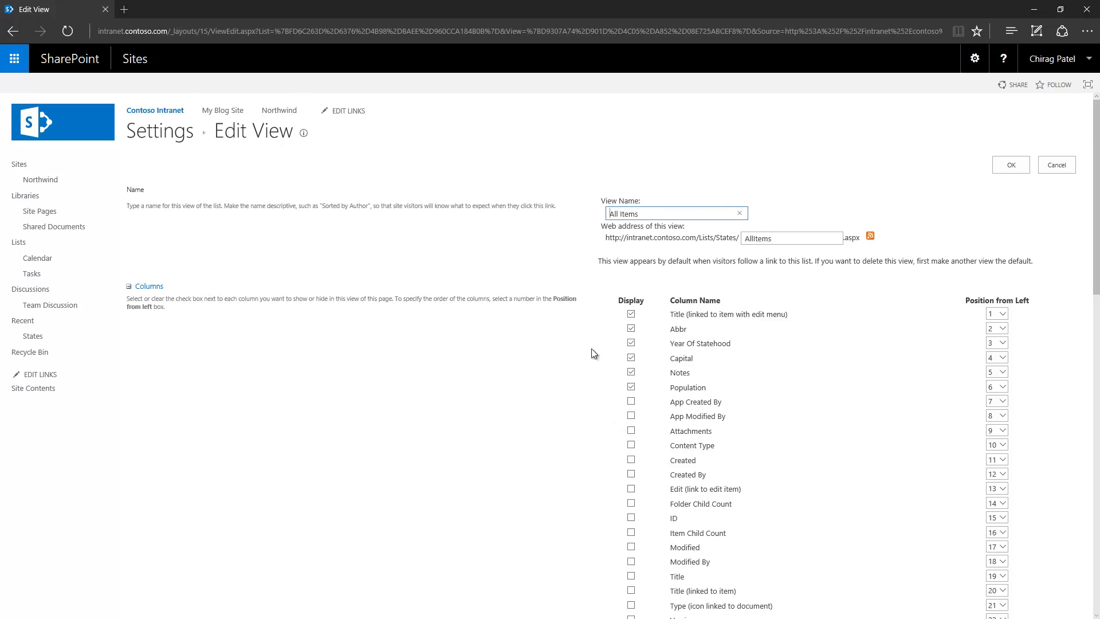
pyautogui.scroll(-2, 573, 310)
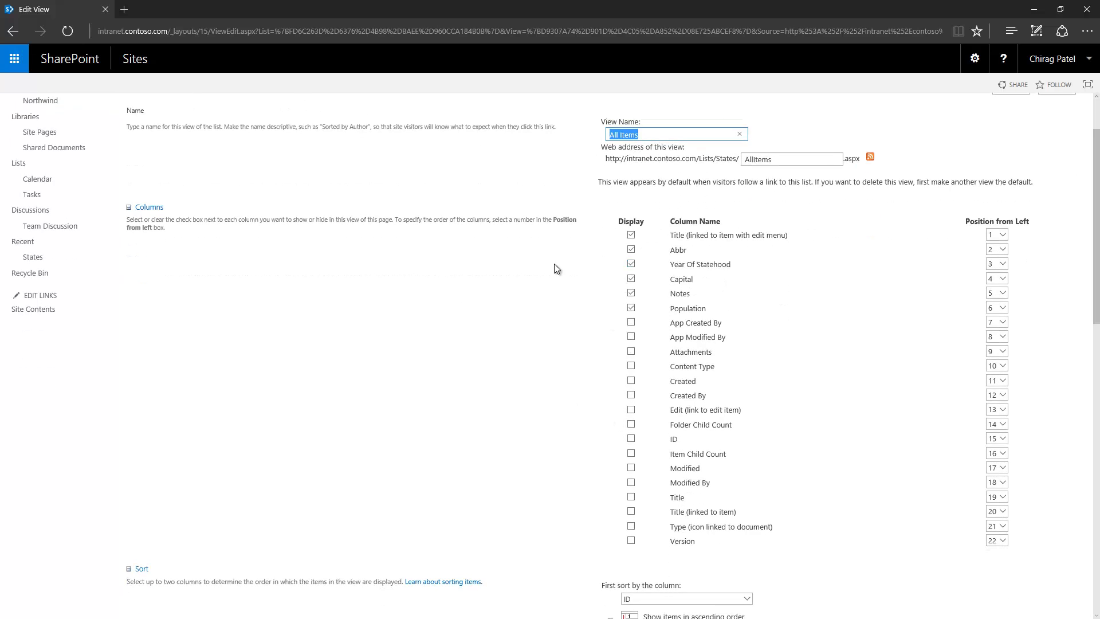
pyautogui.scroll(2, 555, 264)
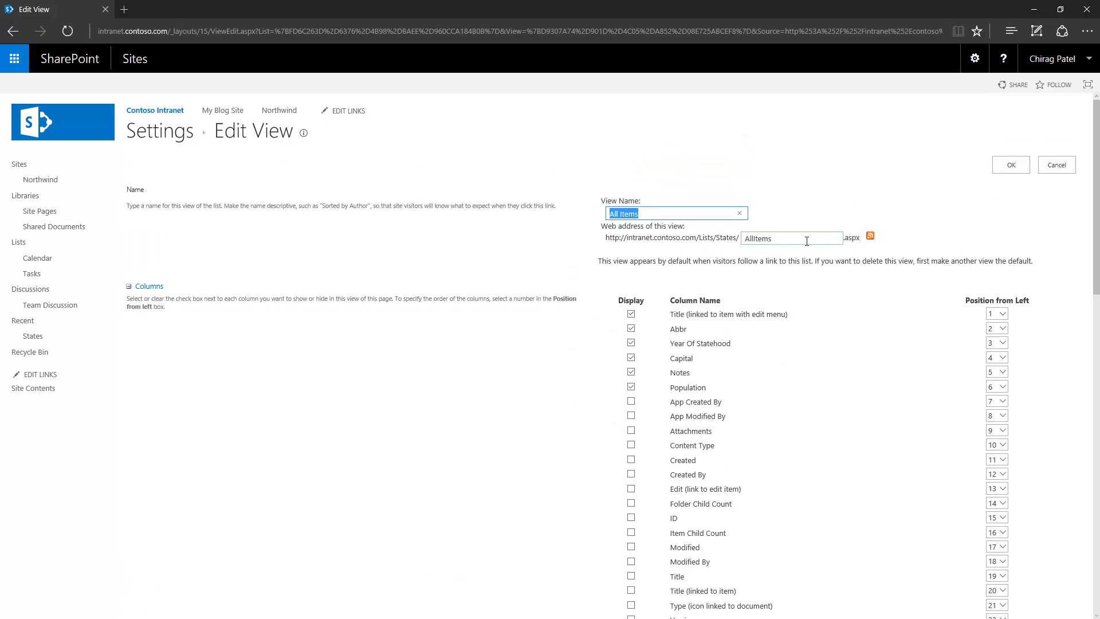
pyautogui.moveTo(807, 241); pyautogui.dragTo(743, 241)
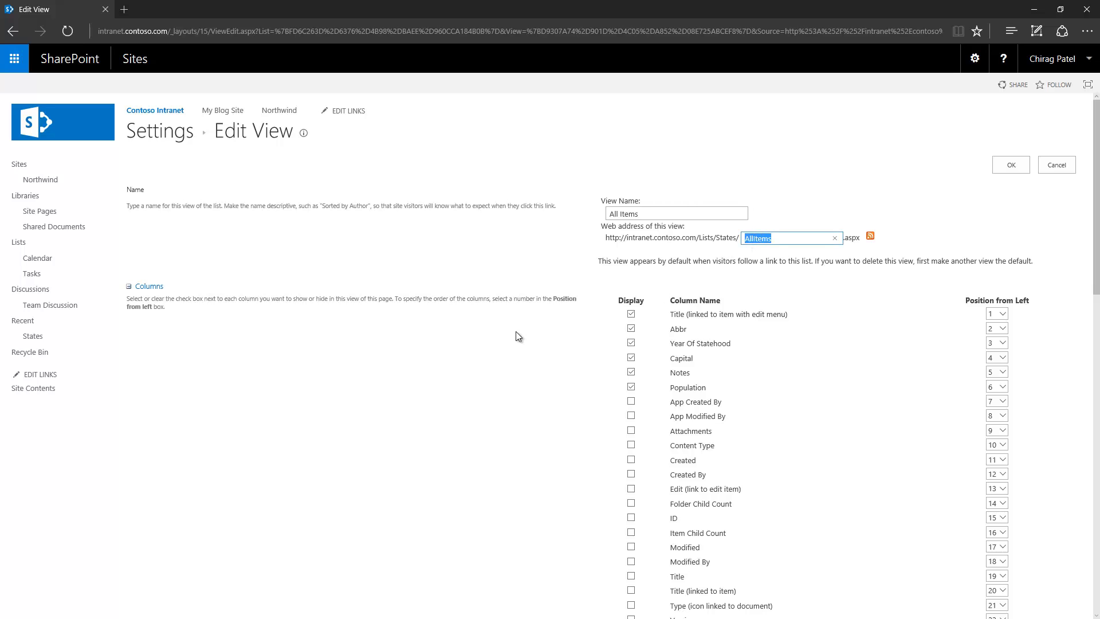
pyautogui.click(1058, 167)
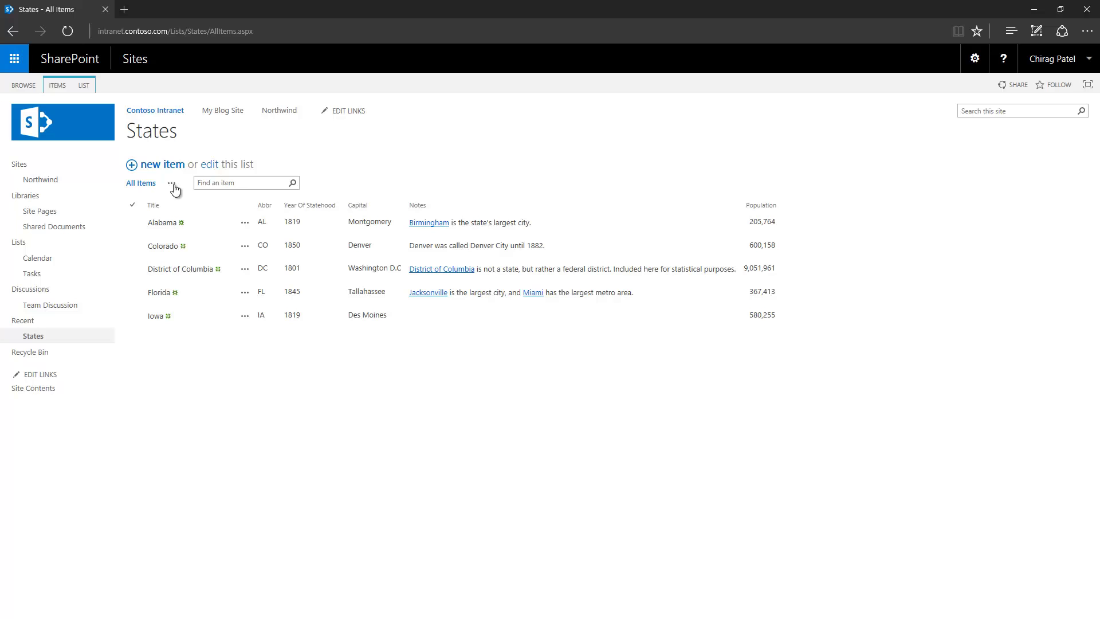
# Start a new view of the States list based on All Items and name it PopulationThresholdView.
pyautogui.click(171, 183)
pyautogui.click(216, 215)
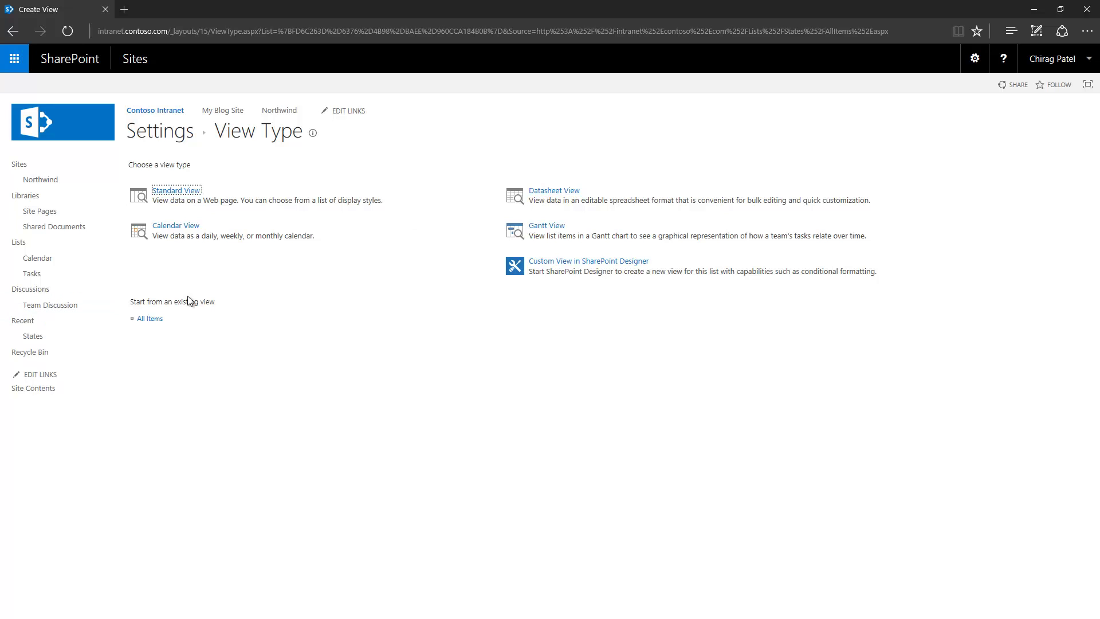
pyautogui.click(150, 319)
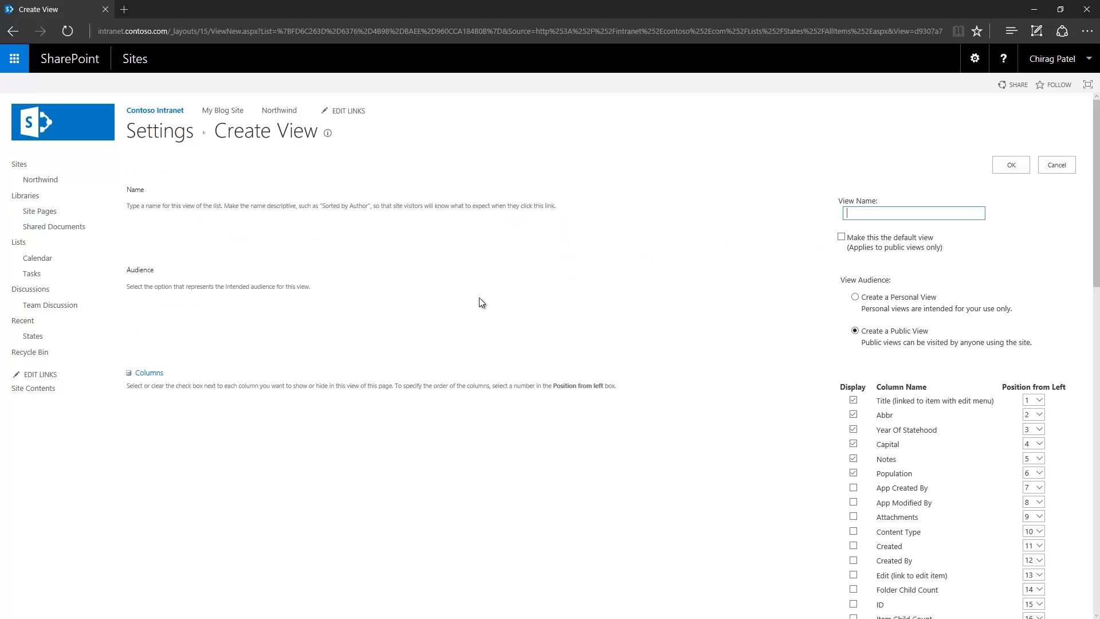
pyautogui.write('PopulattionFiThresholdView')
pyautogui.scroll(-2, 511, 273)
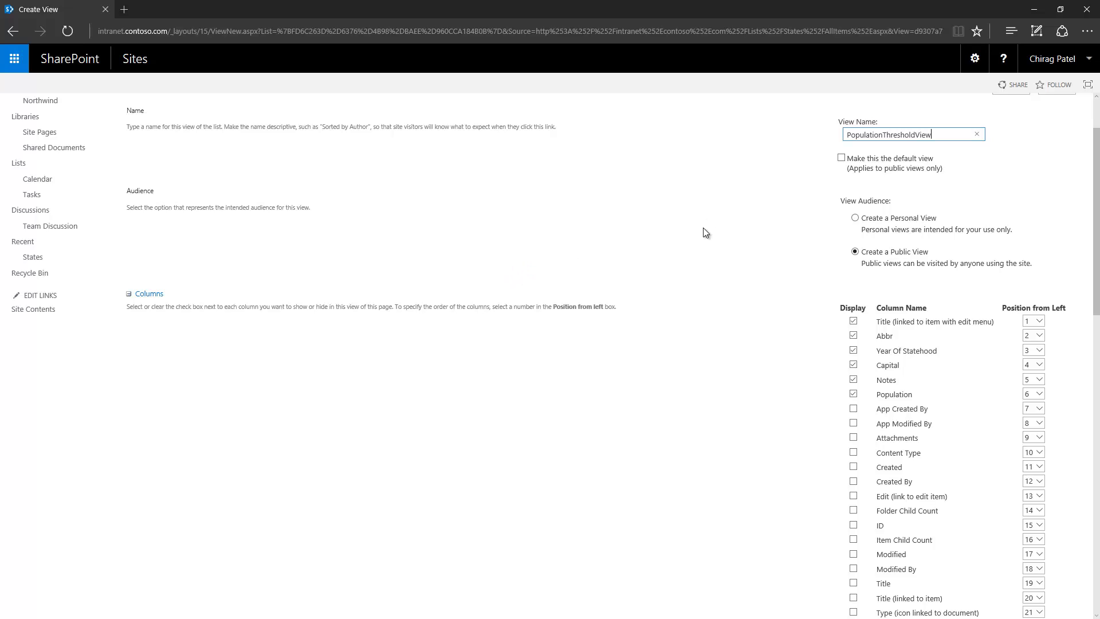
# Review the view audience options, keep the view public, and exclude the Abbr and Notes columns from it.
pyautogui.moveTo(838, 202); pyautogui.dragTo(871, 200)
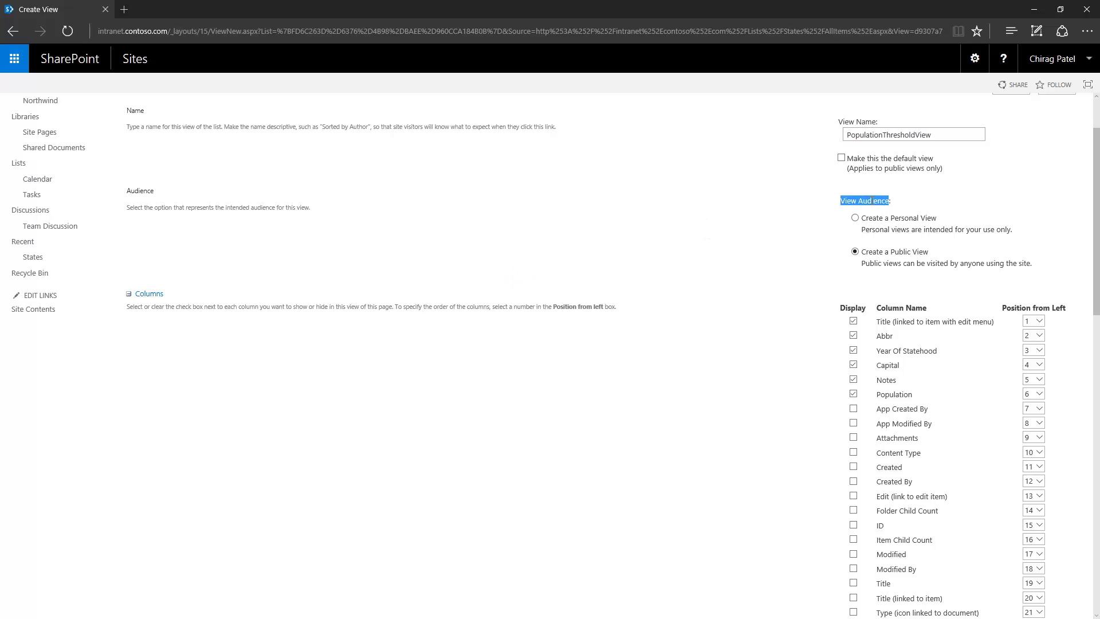
pyautogui.moveTo(952, 220); pyautogui.dragTo(1032, 266)
pyautogui.click(795, 244)
pyautogui.scroll(-1, 791, 263)
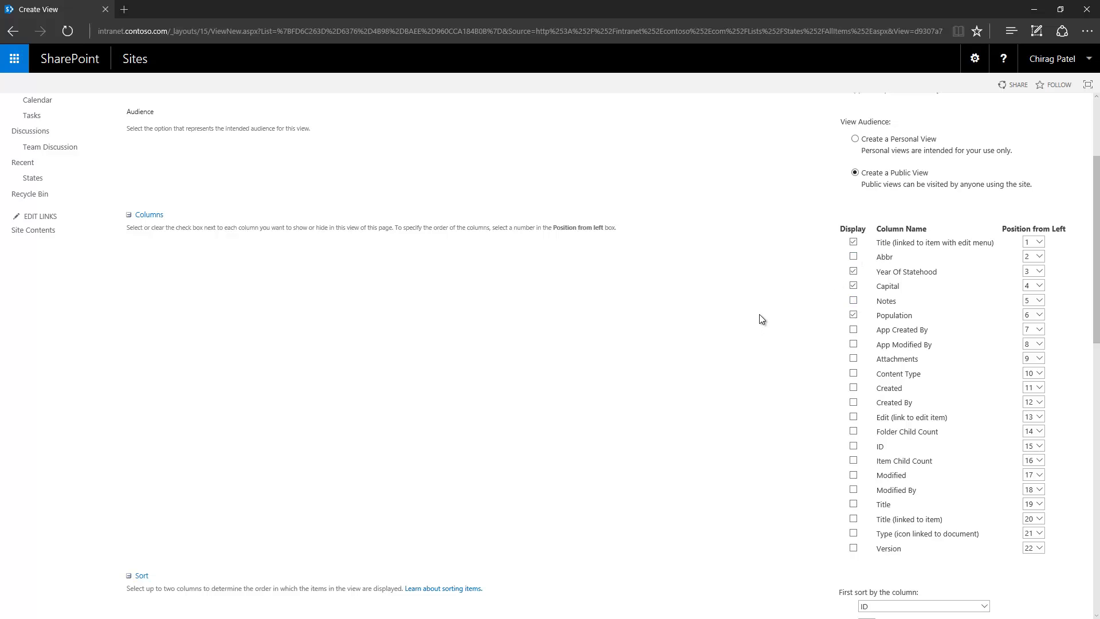
# Sort the new view first by the Title column in ascending order.
pyautogui.scroll(-7, 762, 320)
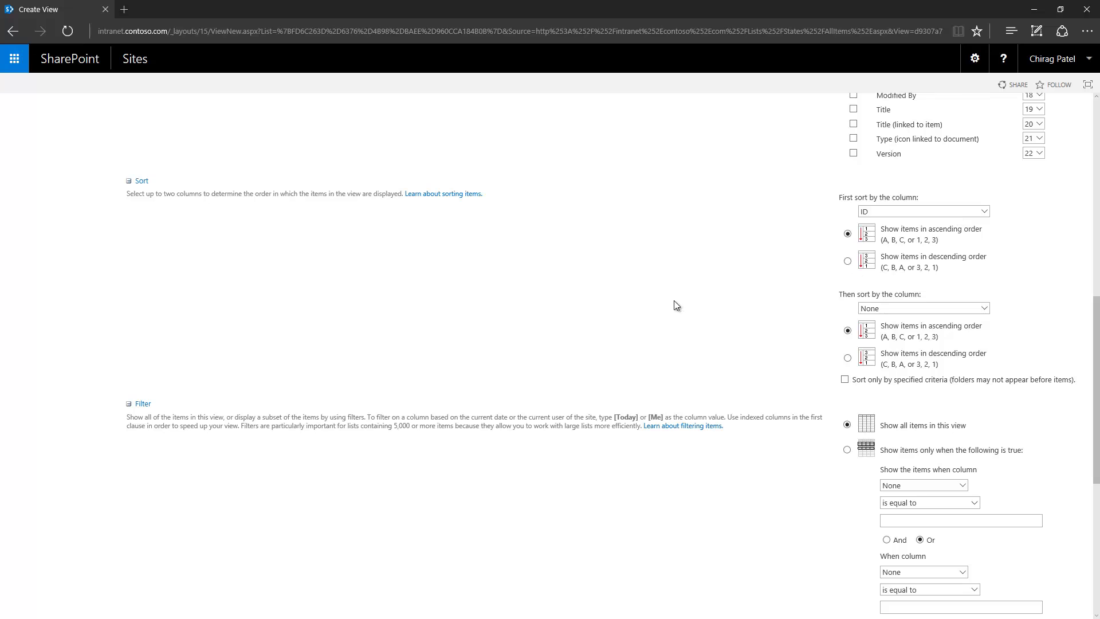
pyautogui.click(929, 215)
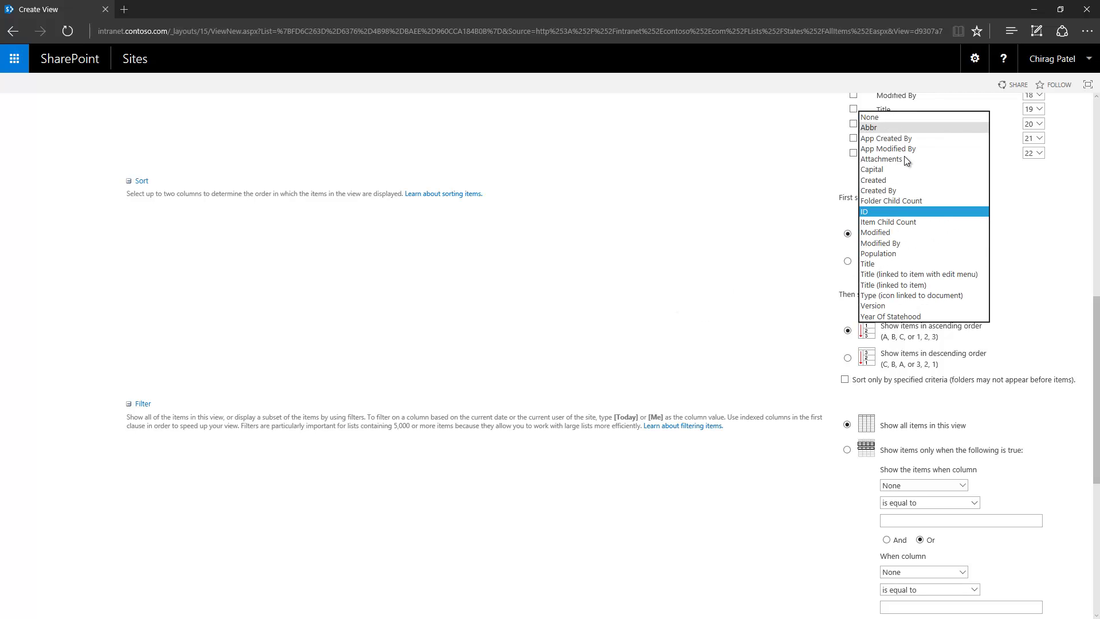
pyautogui.click(903, 265)
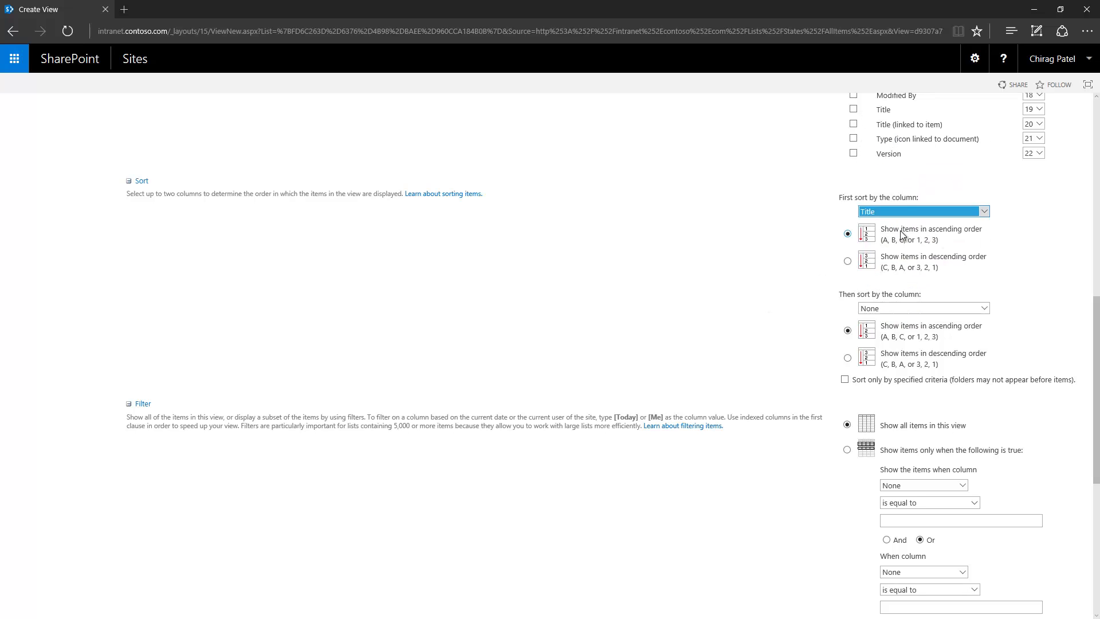
pyautogui.scroll(-4, 662, 342)
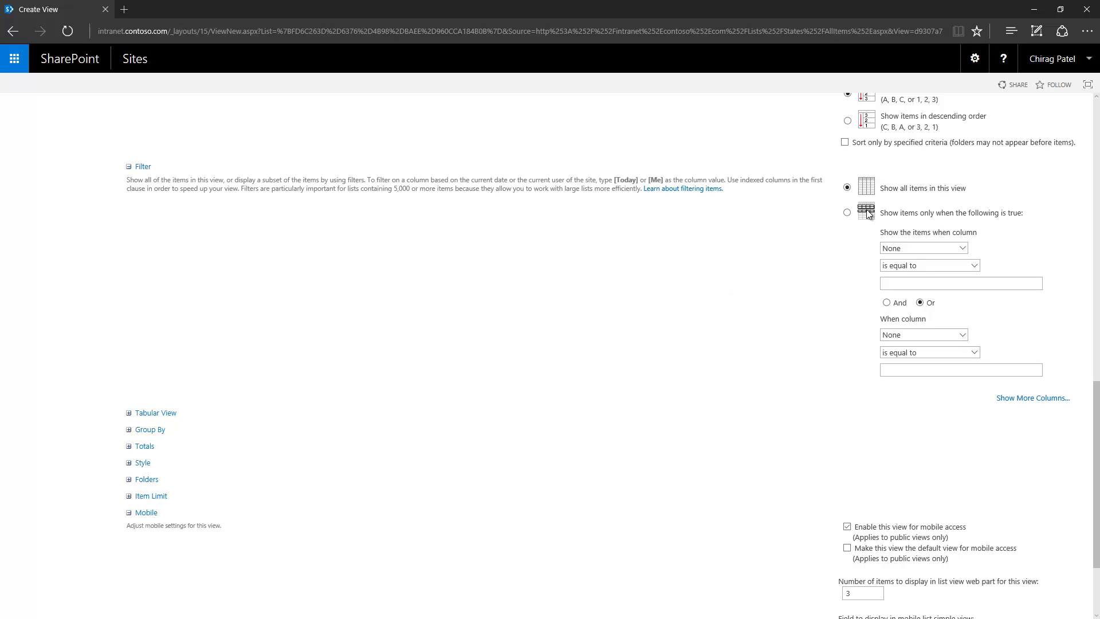
# Filter the new view to items whose Population is greater than or equal to 500000, and create the view.
pyautogui.click(847, 213)
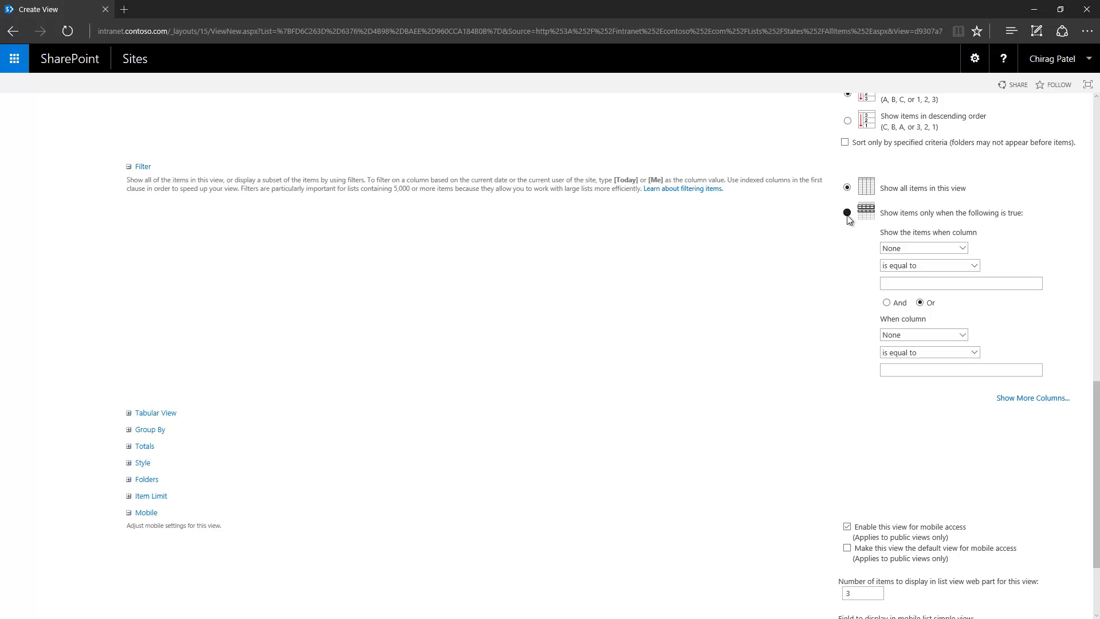
pyautogui.click(954, 248)
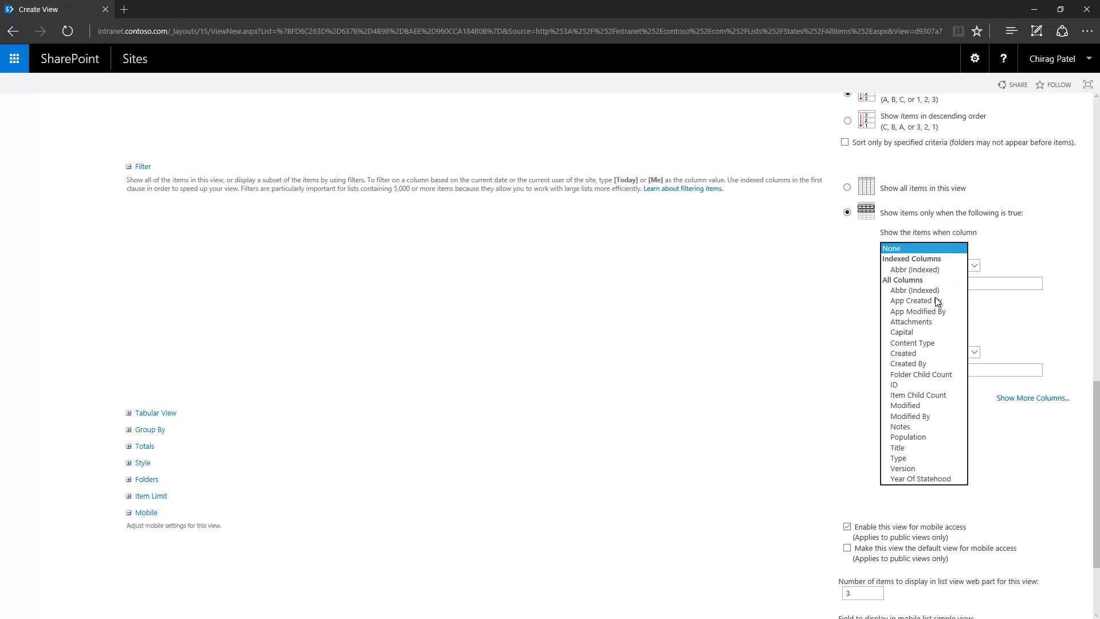
pyautogui.click(934, 437)
pyautogui.click(941, 266)
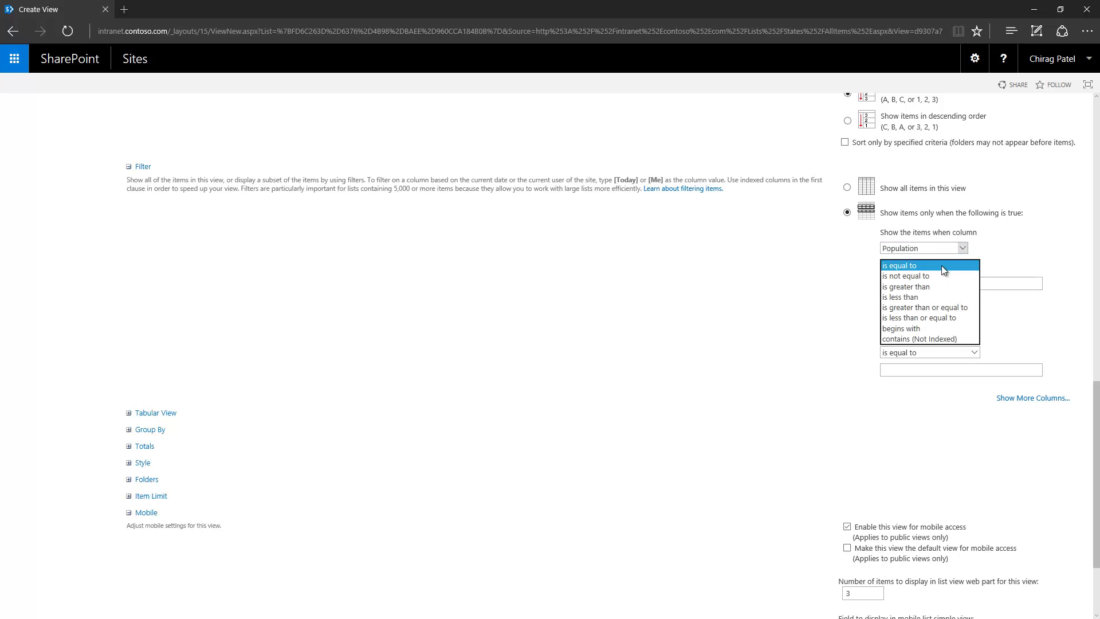
pyautogui.click(941, 266)
pyautogui.click(928, 267)
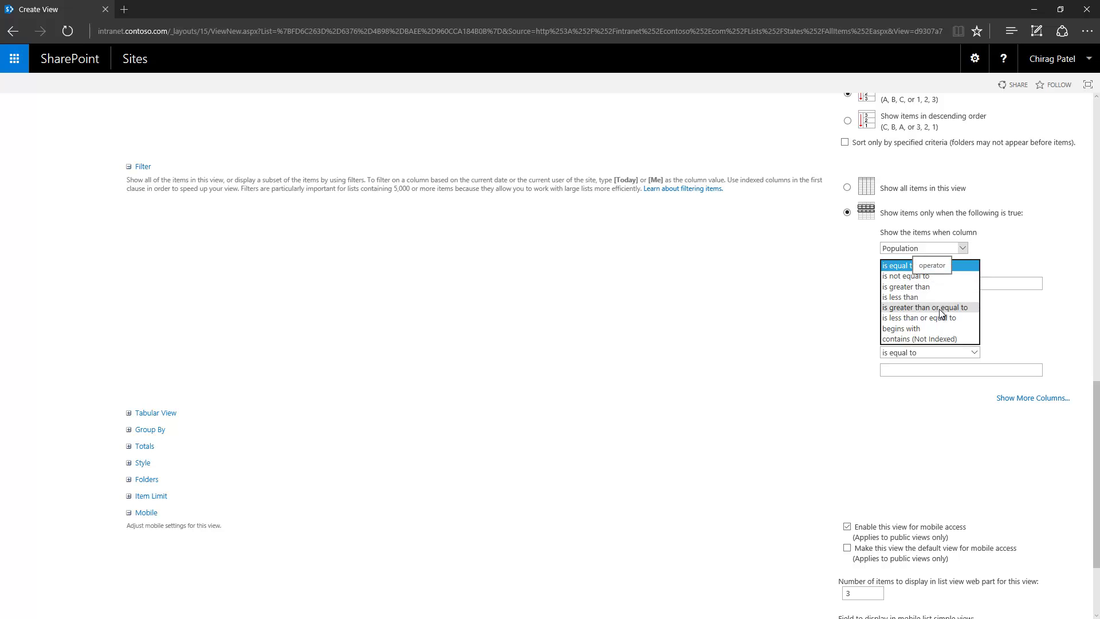
pyautogui.click(942, 307)
pyautogui.click(926, 284)
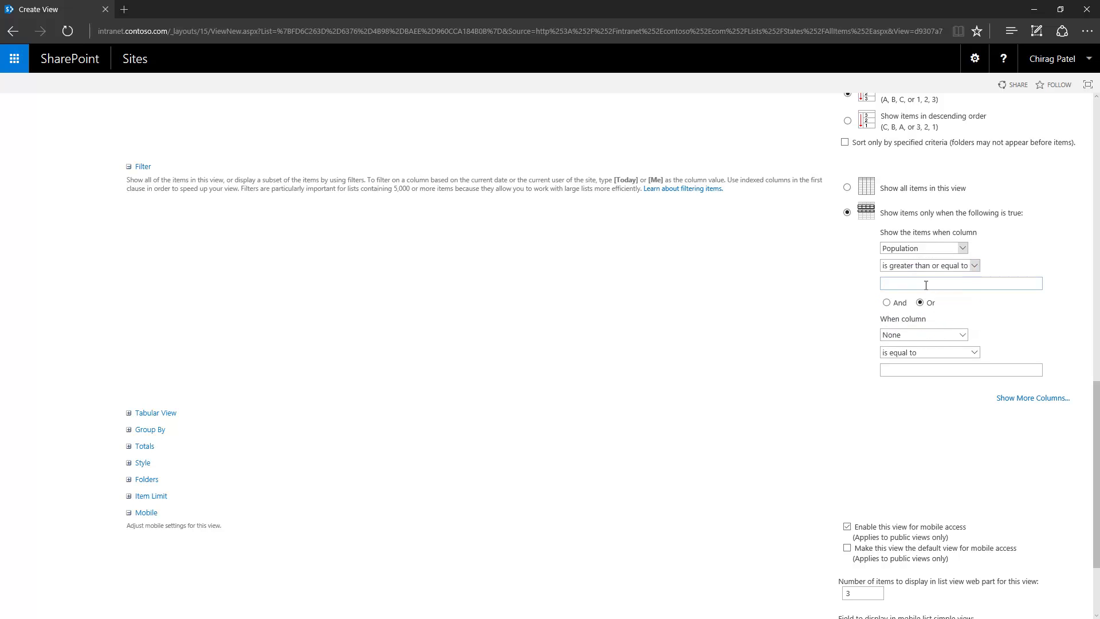
pyautogui.write('500000')
pyautogui.scroll(-3, 730, 263)
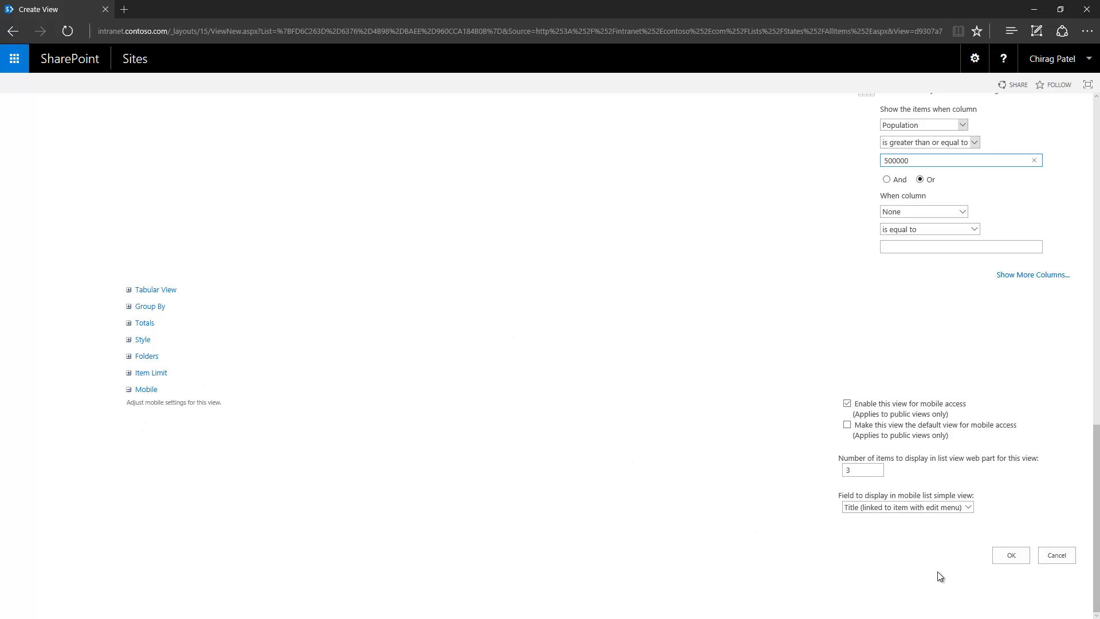
pyautogui.click(1018, 562)
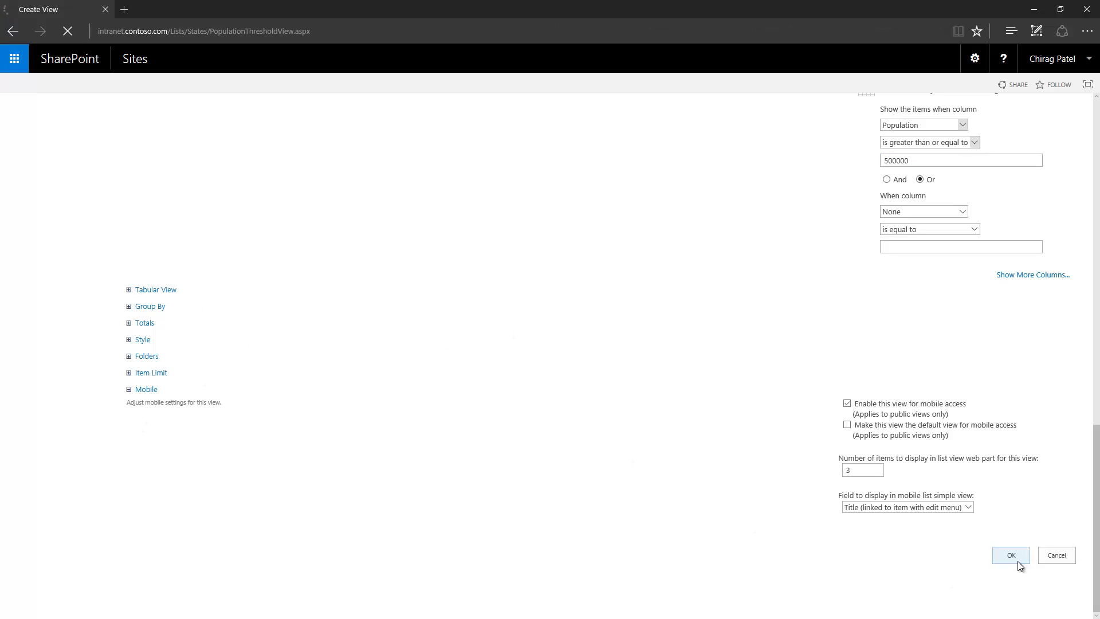
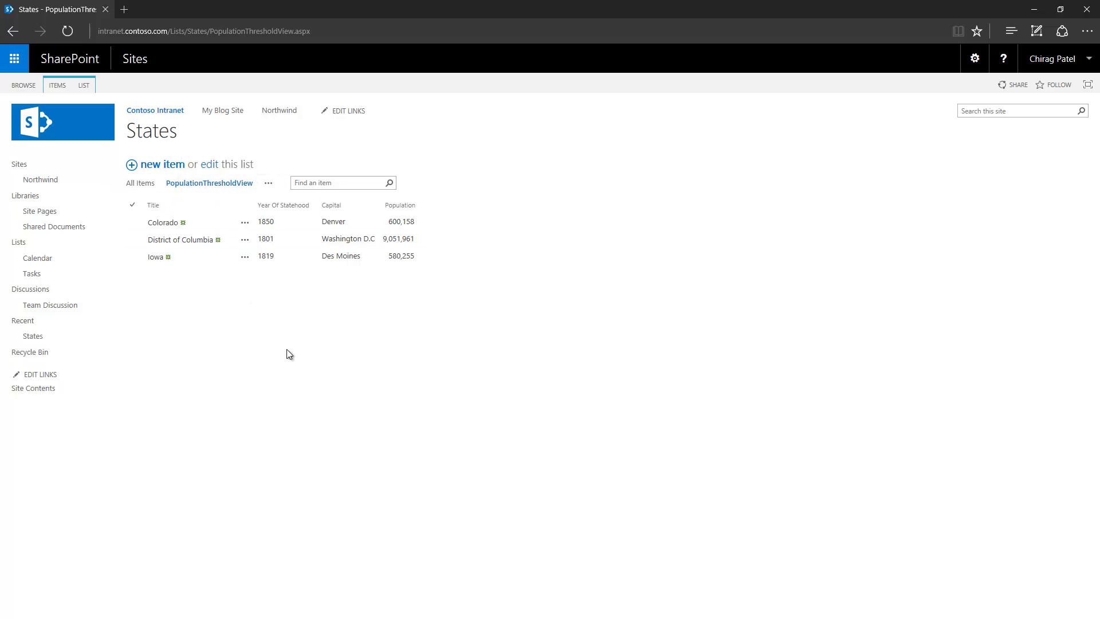
# Filter the PopulationThresholdView list by Year Of Statehood to the values 1801 and 1819.
pyautogui.click(314, 206)
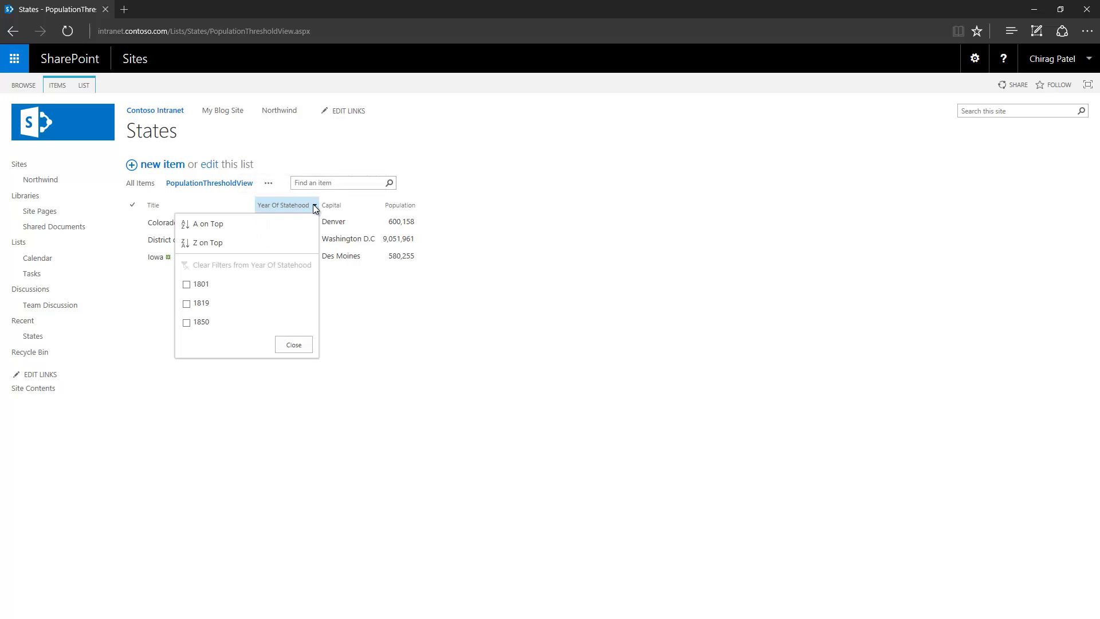
pyautogui.click(186, 284)
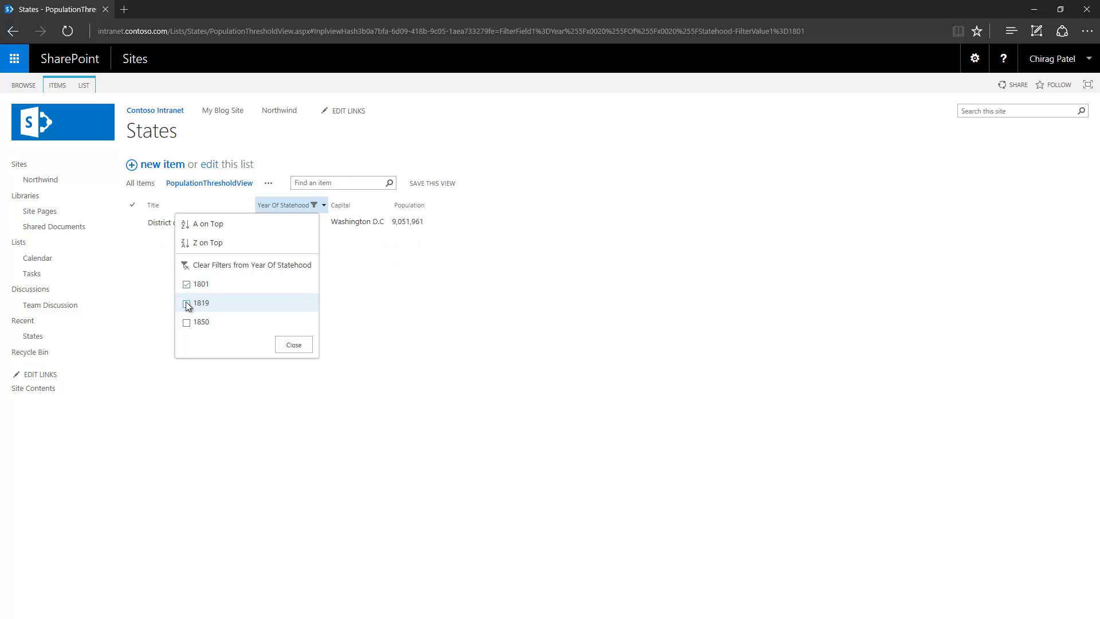
pyautogui.click(187, 305)
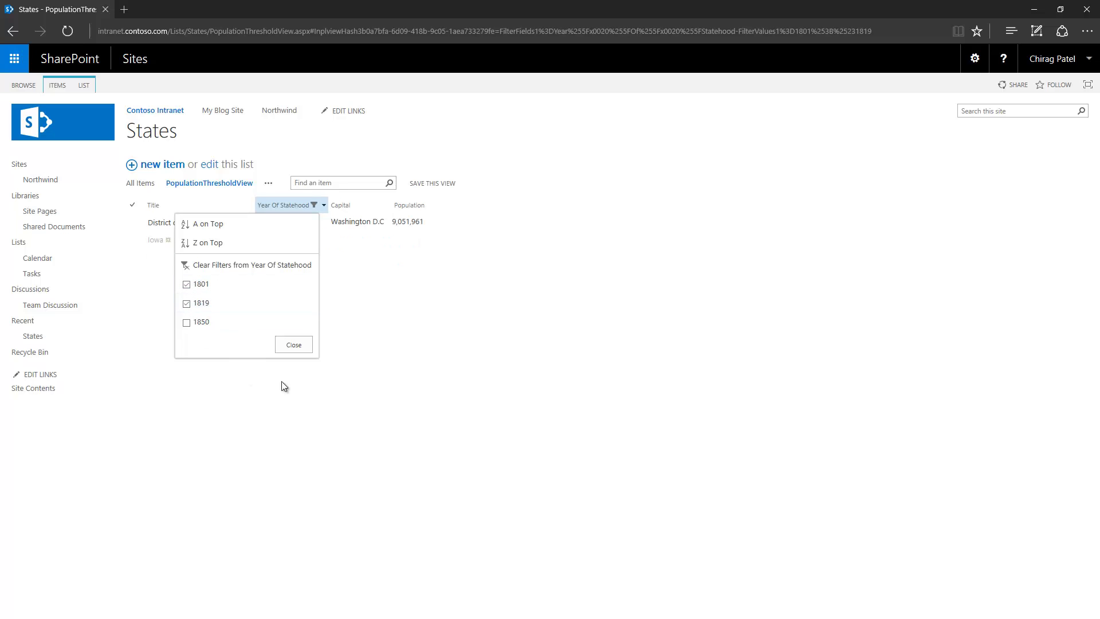
pyautogui.click(293, 344)
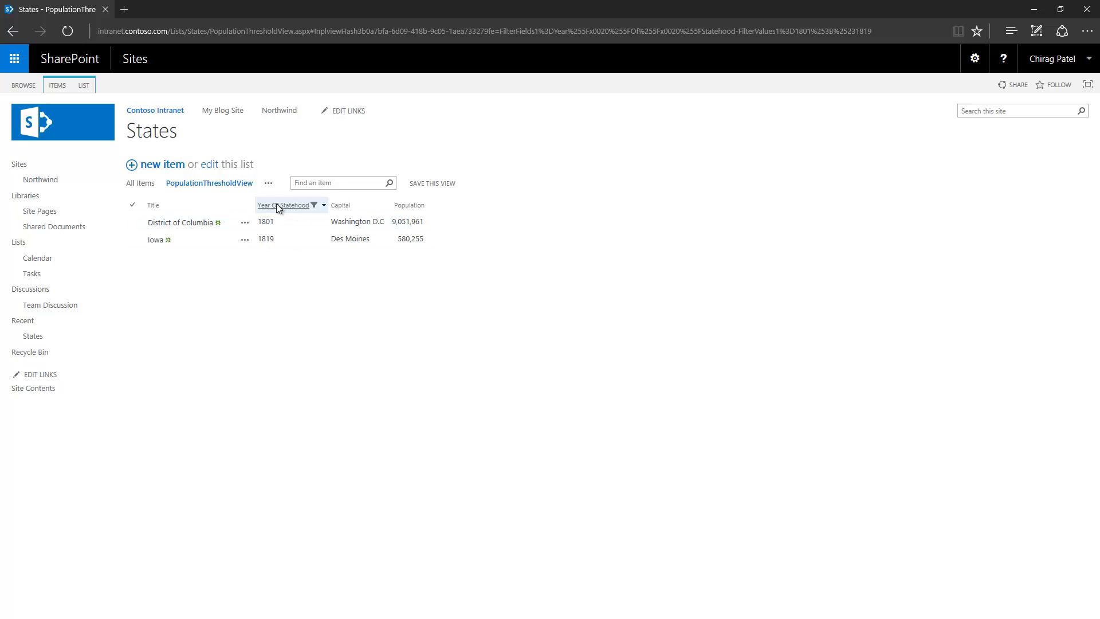
# Switch to the All Items view, compare the statehood years of Iowa and Alabama, and filter Year Of Statehood to 1819.
pyautogui.click(140, 183)
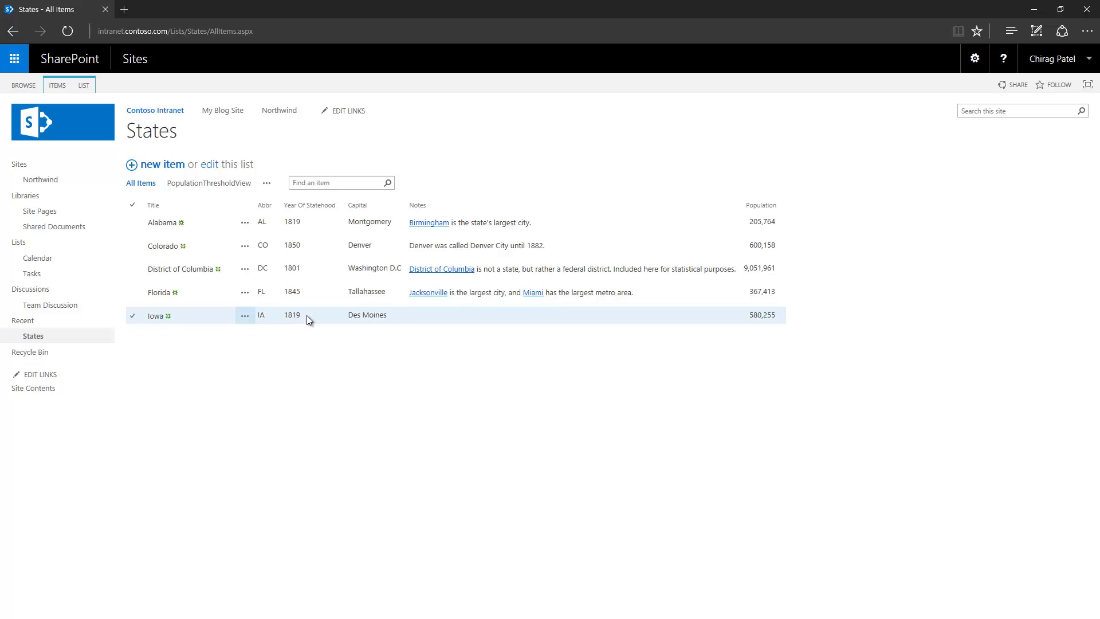
pyautogui.moveTo(287, 315); pyautogui.dragTo(288, 322)
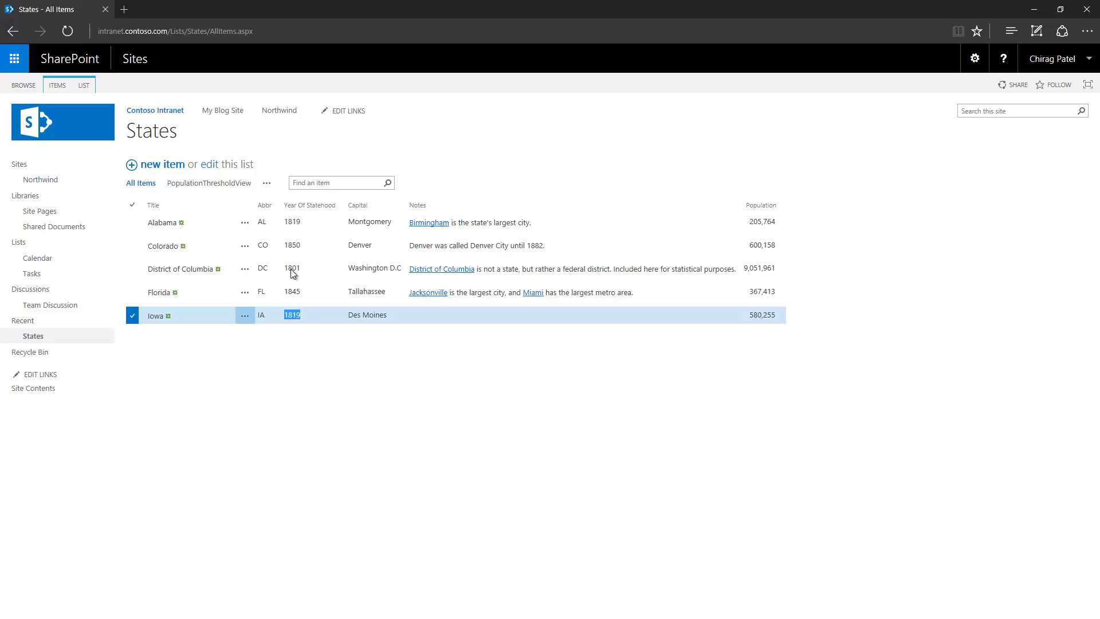
pyautogui.moveTo(304, 221); pyautogui.dragTo(284, 228)
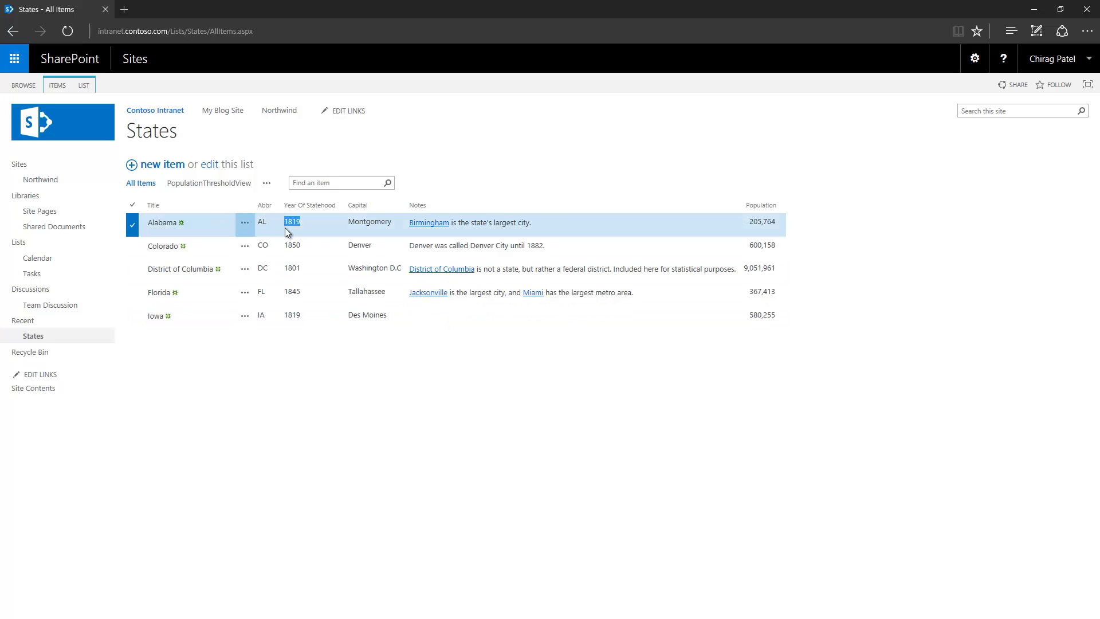
pyautogui.click(287, 356)
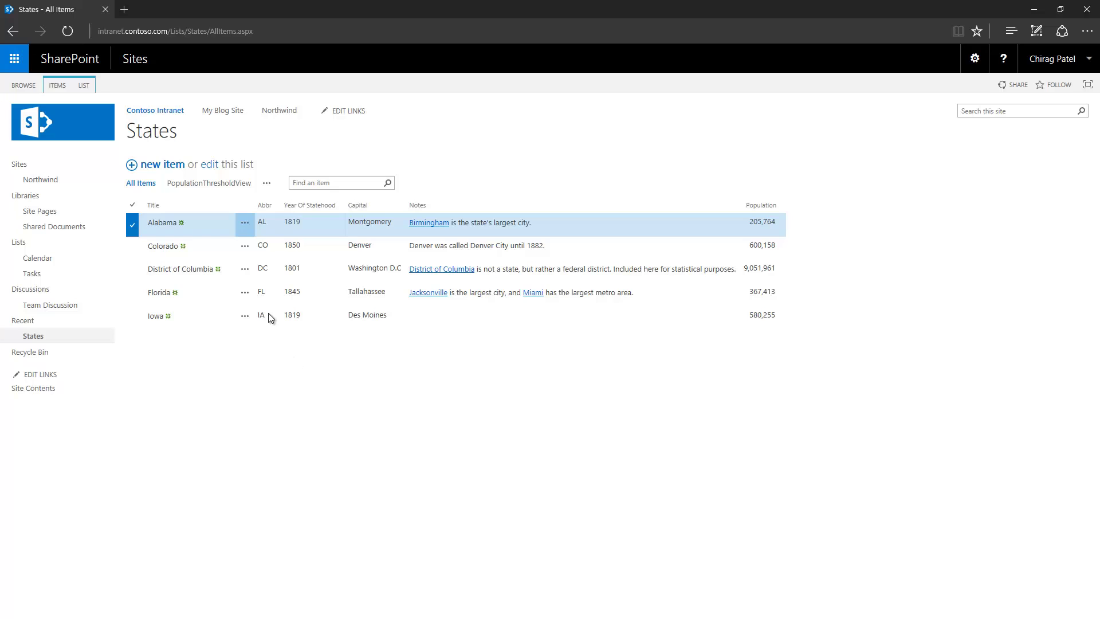
pyautogui.click(339, 204)
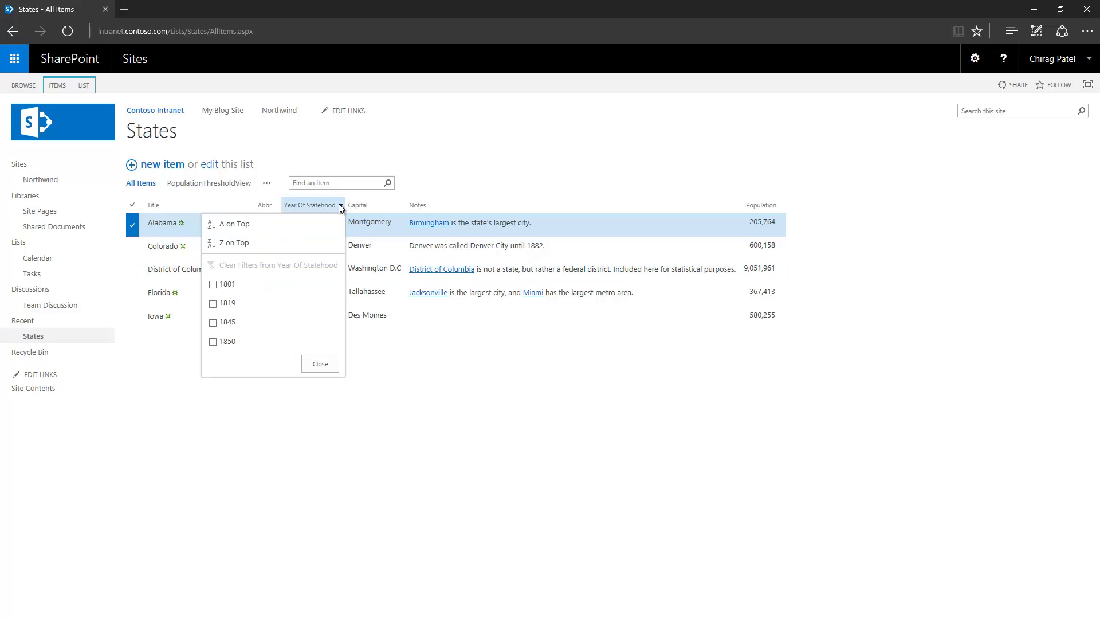
pyautogui.click(214, 304)
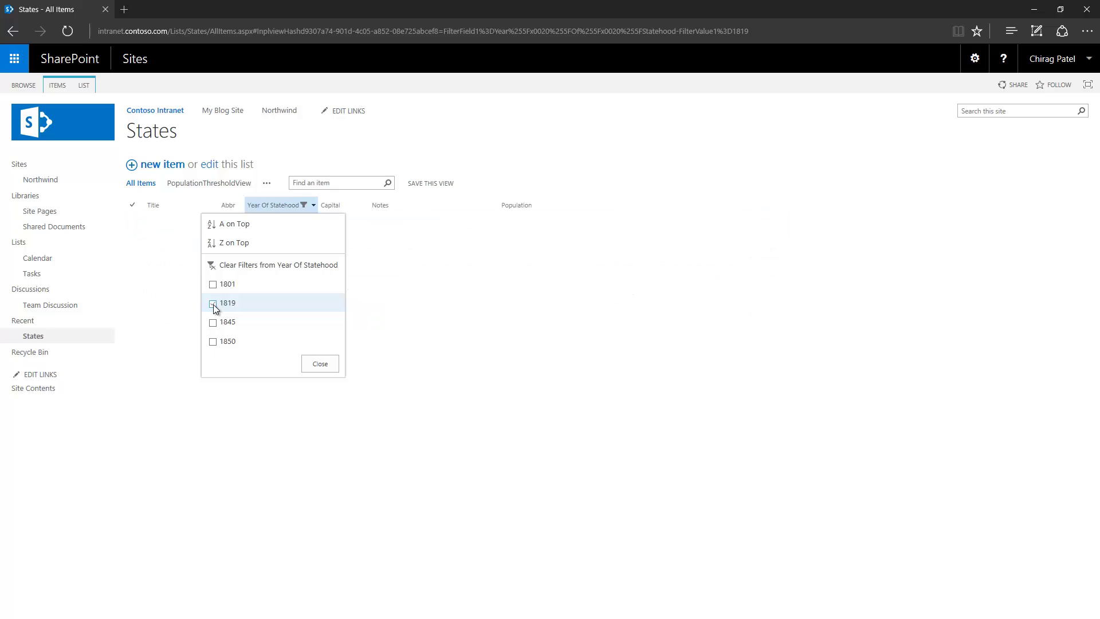
pyautogui.click(320, 364)
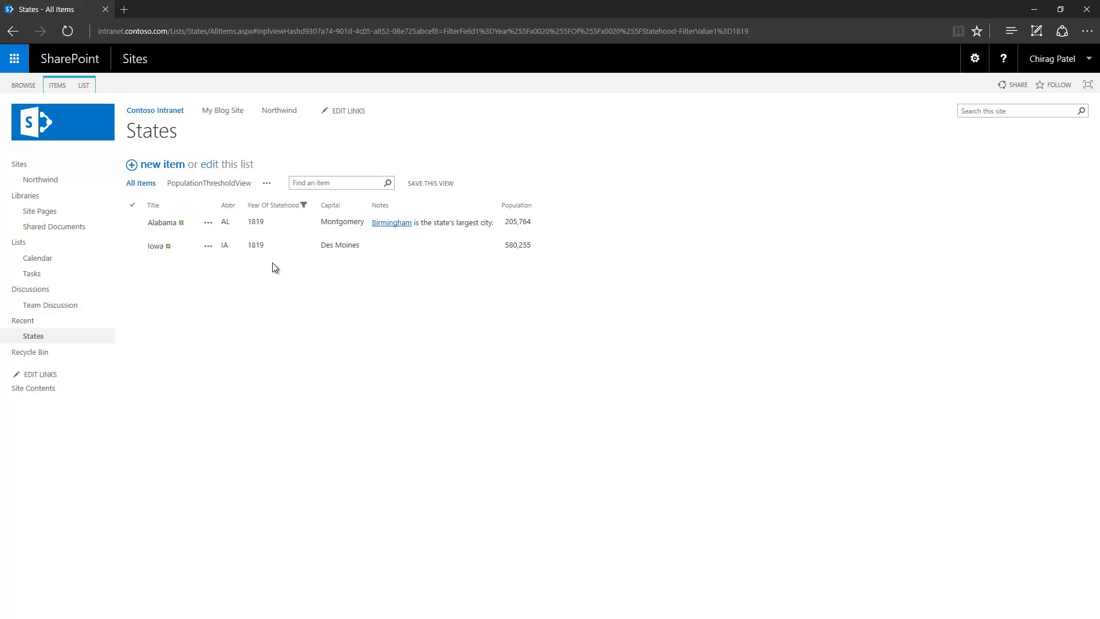
# Open the States list's settings and examine its general settings, permissions and management options, columns and views.
pyautogui.click(83, 86)
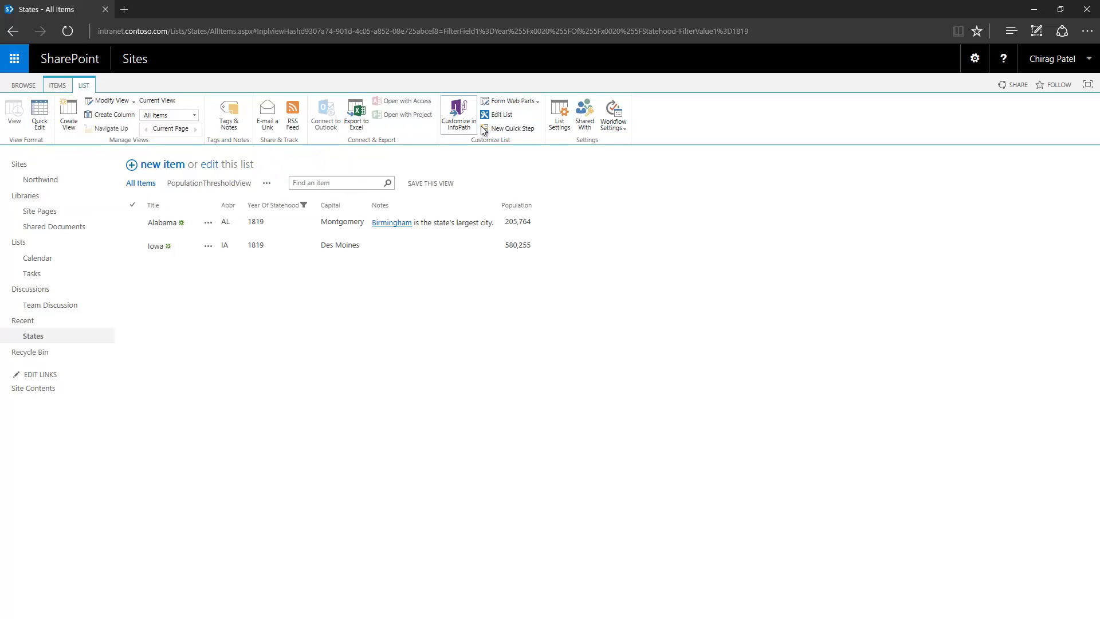
pyautogui.click(561, 128)
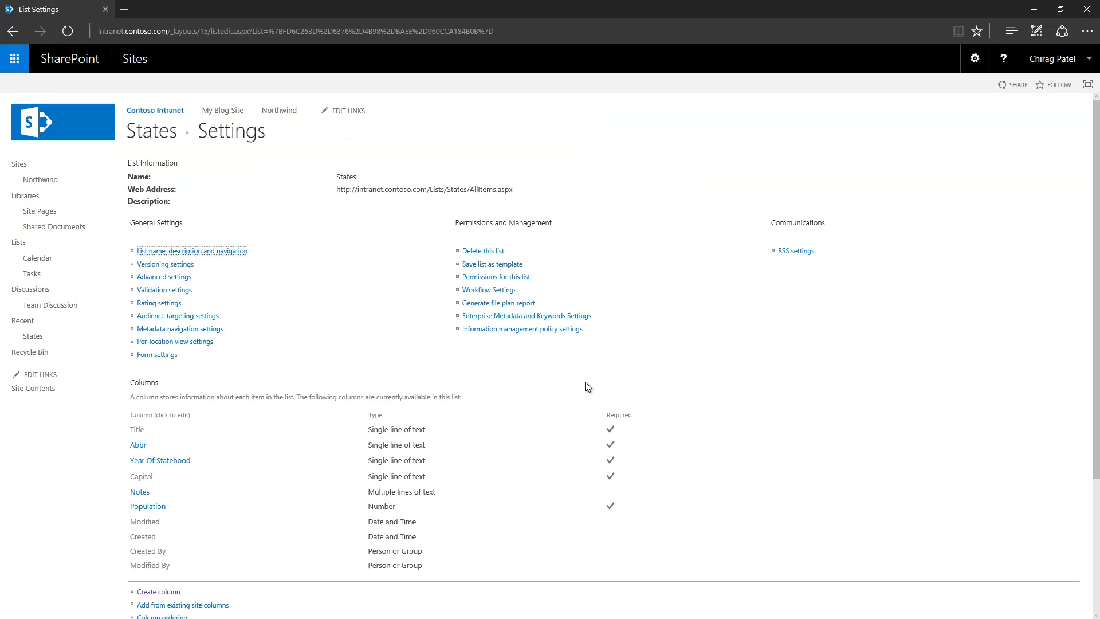
pyautogui.scroll(-2, 254, 345)
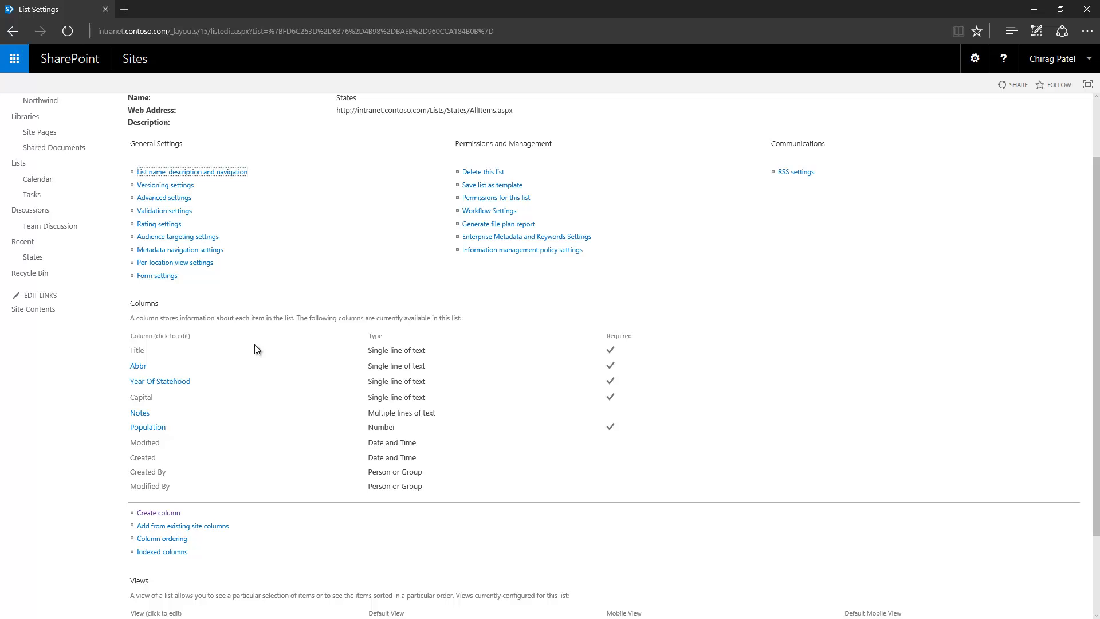
pyautogui.scroll(-2, 256, 348)
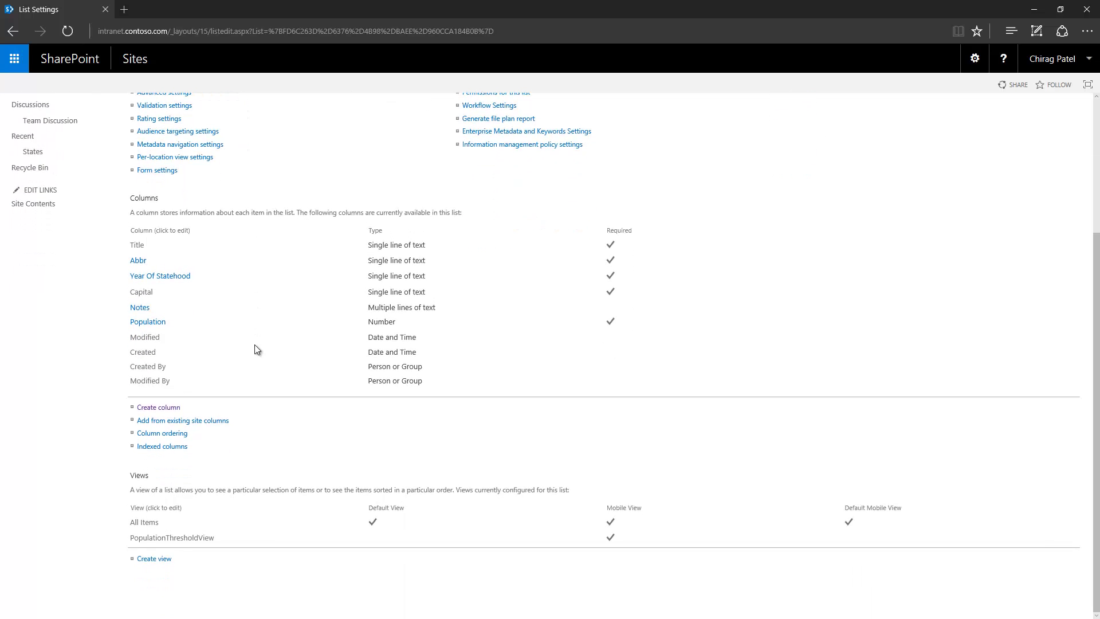
pyautogui.scroll(4, 255, 349)
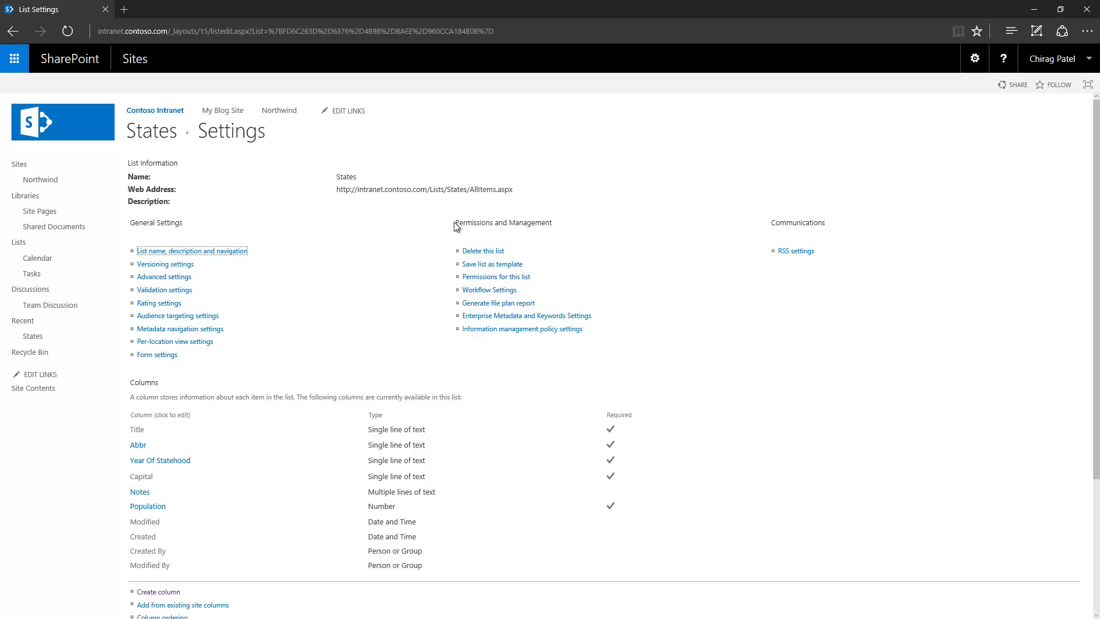
pyautogui.moveTo(454, 222); pyautogui.dragTo(553, 223)
pyautogui.click(590, 255)
pyautogui.scroll(-3, 177, 438)
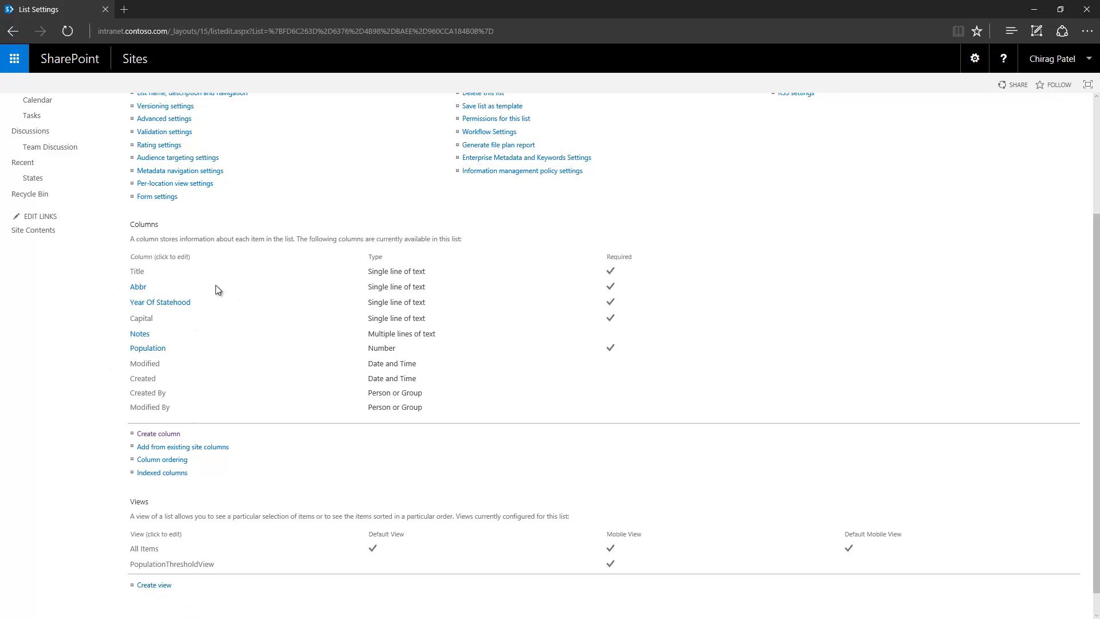
pyautogui.scroll(-1, 269, 390)
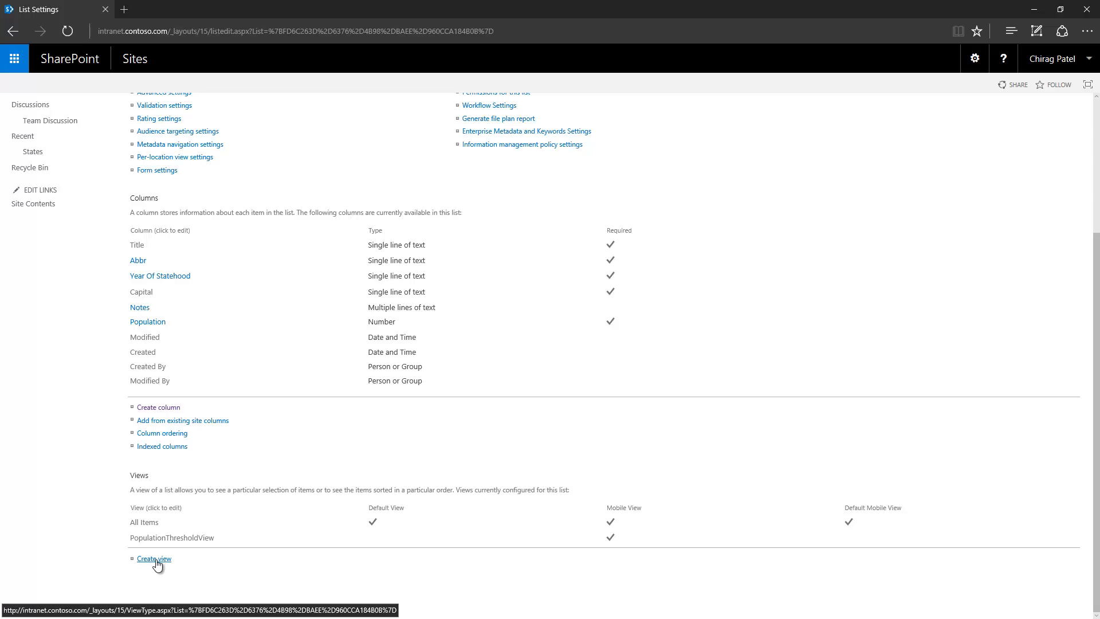
pyautogui.scroll(3, 266, 465)
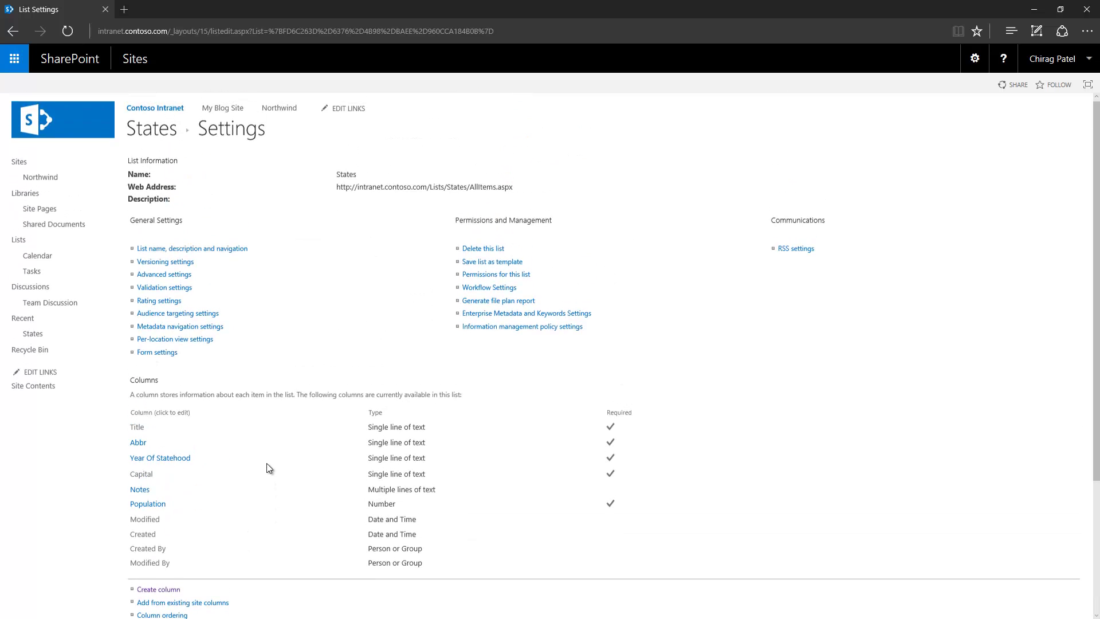
# Inspect the States list's name, description and Quick Launch navigation settings, and leave without saving.
pyautogui.click(221, 258)
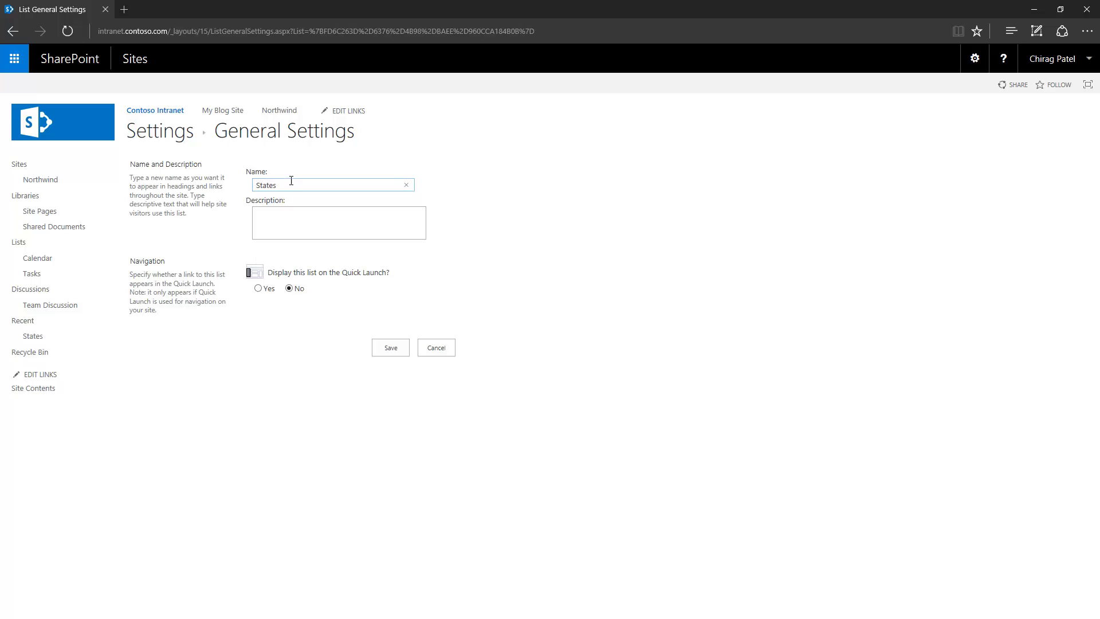
pyautogui.click(285, 226)
pyautogui.click(271, 290)
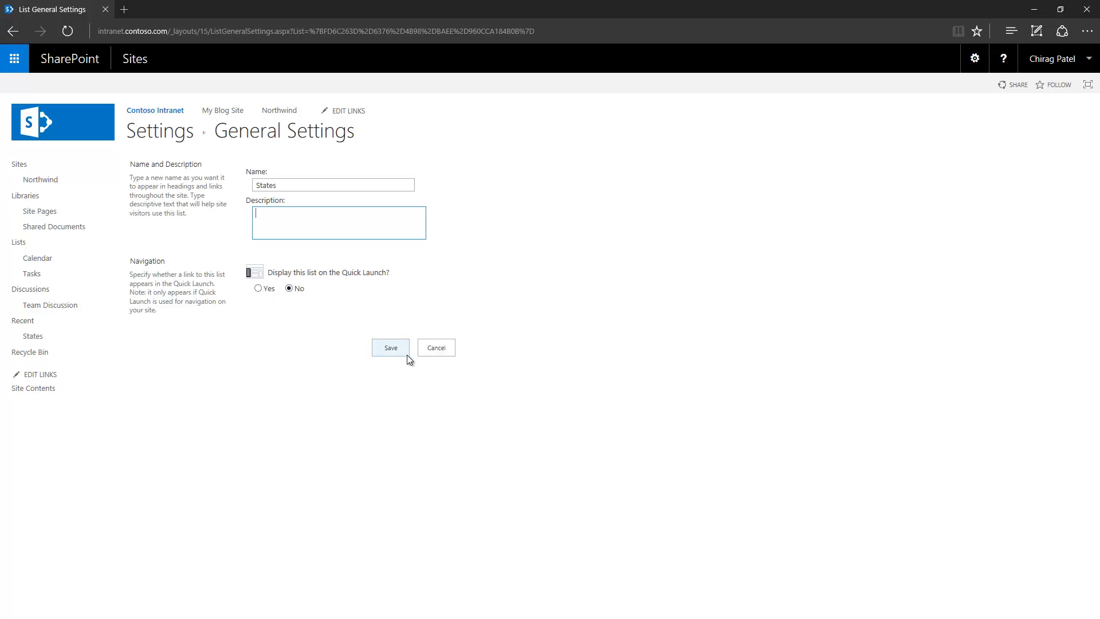
pyautogui.click(436, 352)
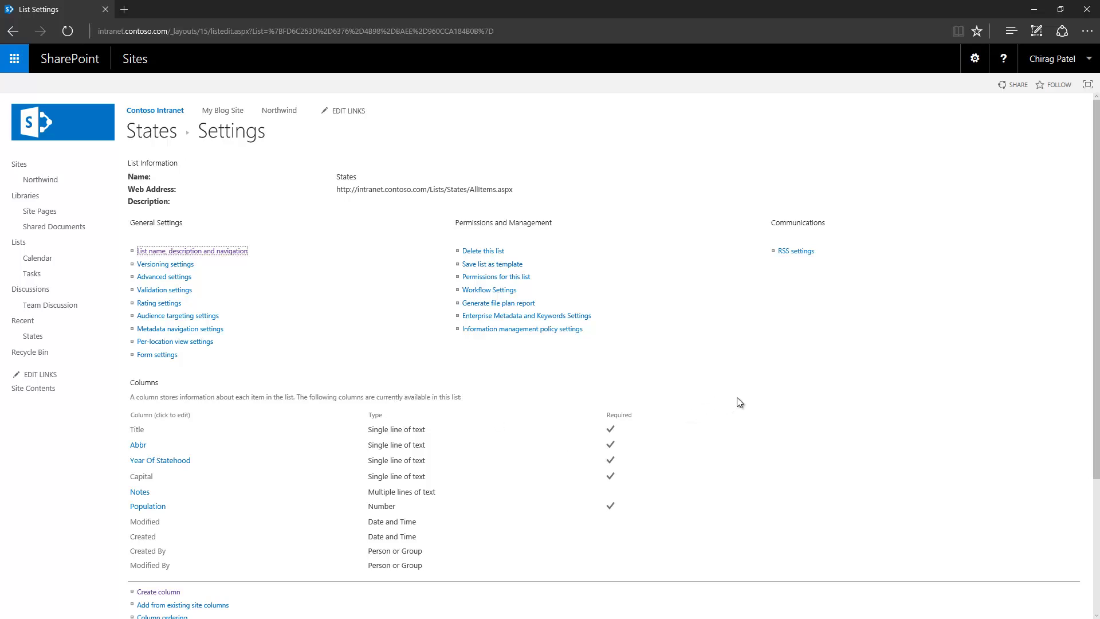
pyautogui.click(708, 341)
pyautogui.scroll(-1, 708, 341)
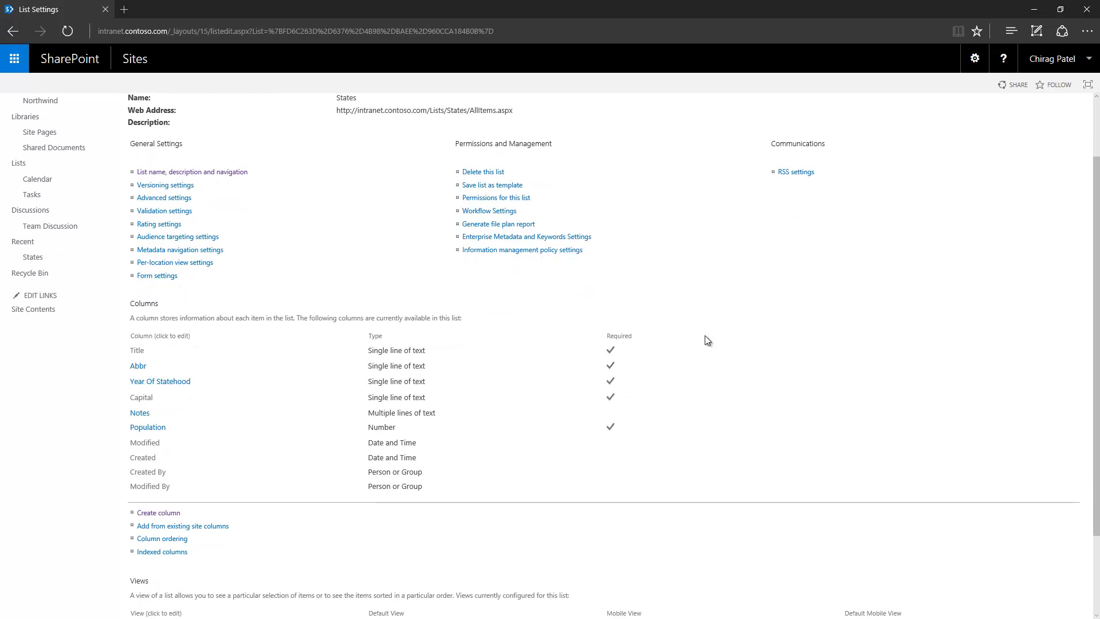
pyautogui.scroll(1, 708, 340)
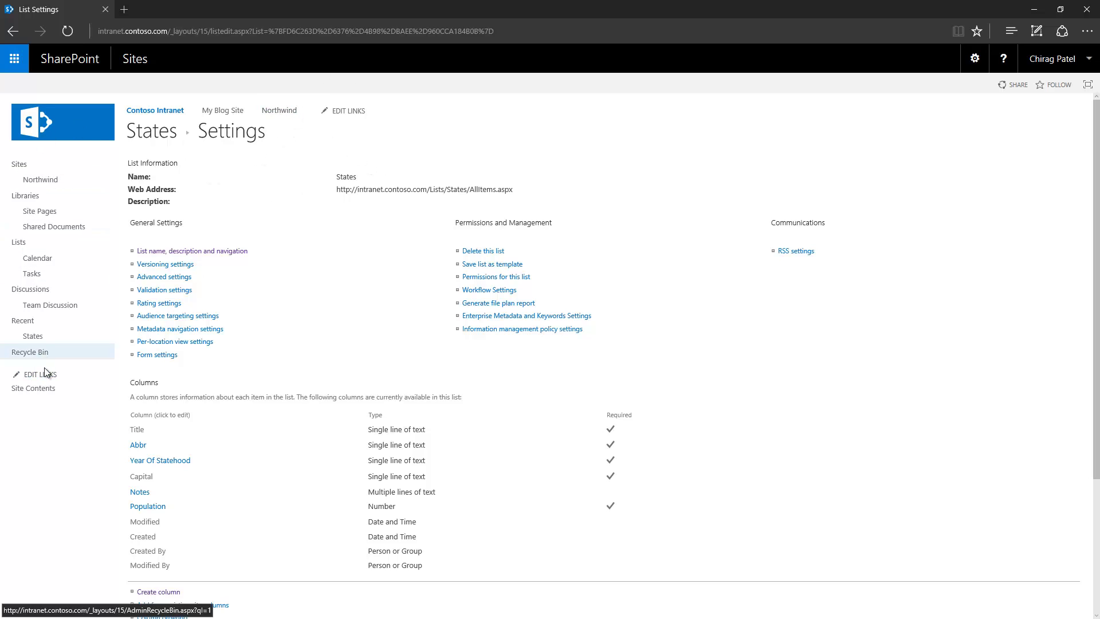
# Add a Custom List app named My List to the site.
pyautogui.click(976, 60)
pyautogui.click(940, 135)
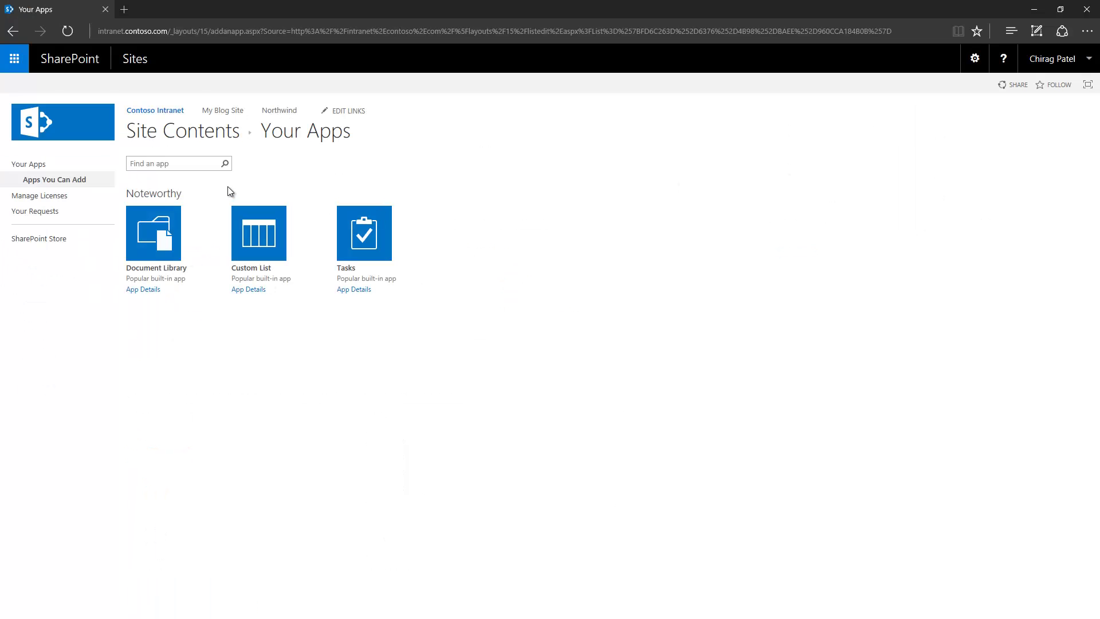
pyautogui.click(258, 270)
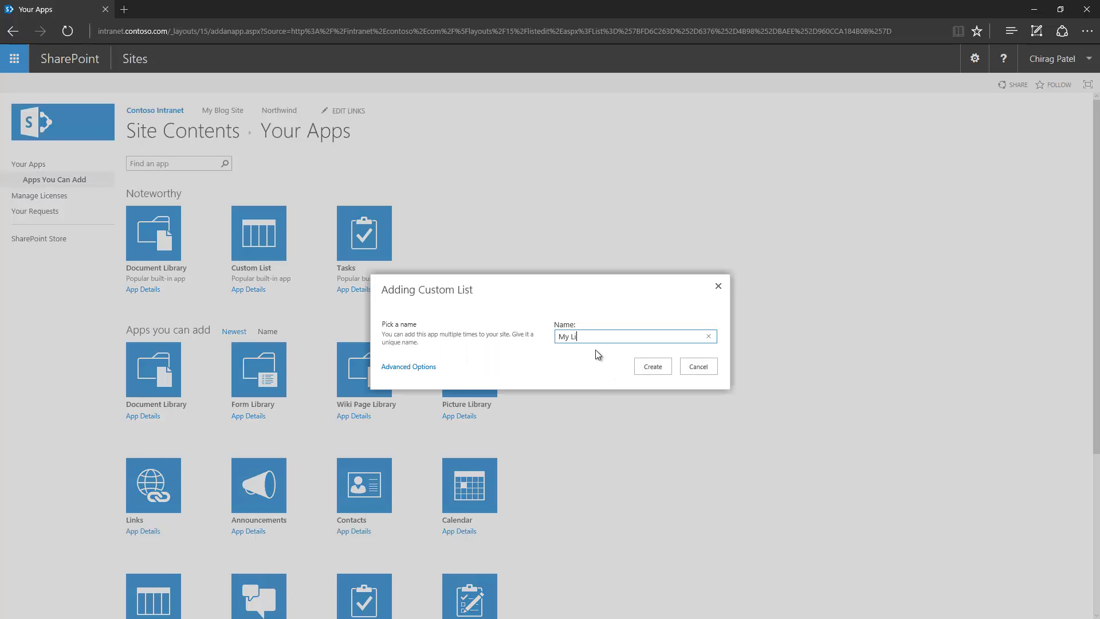
pyautogui.click(654, 366)
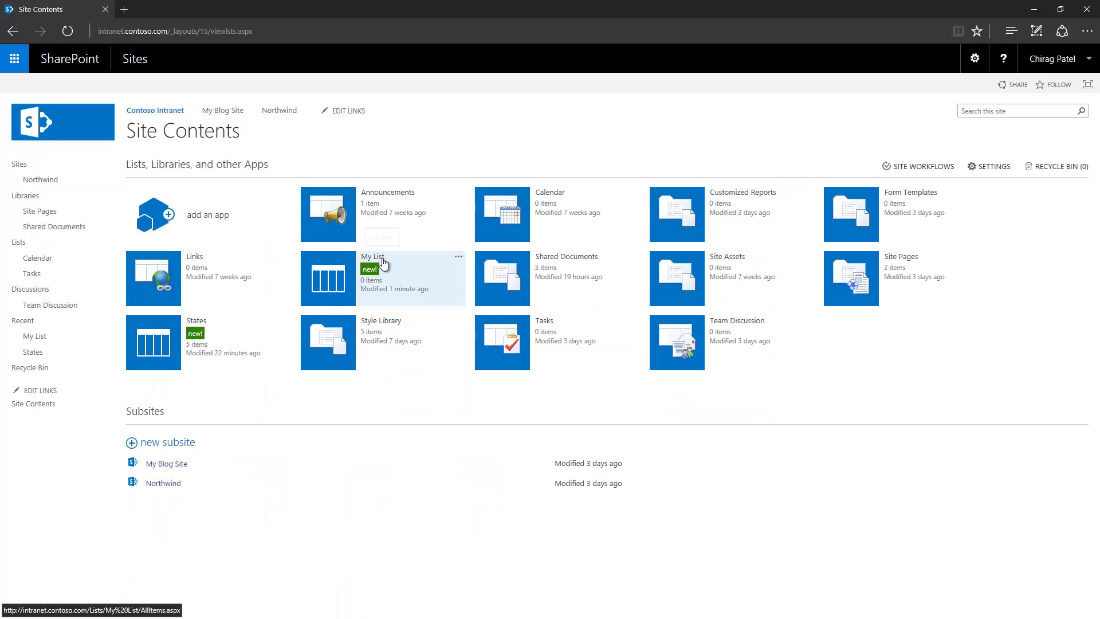
# Copy the My List link from Site Contents into a blank Notepad document and highlight My%20List in the URL.
pyautogui.rightClick(378, 262)
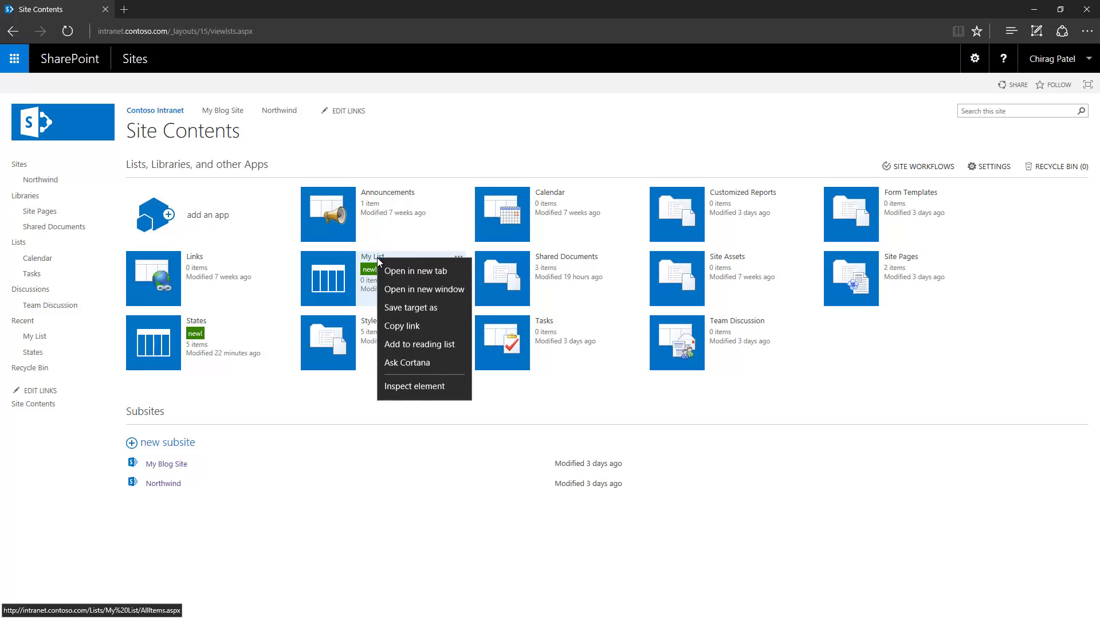
pyautogui.click(418, 327)
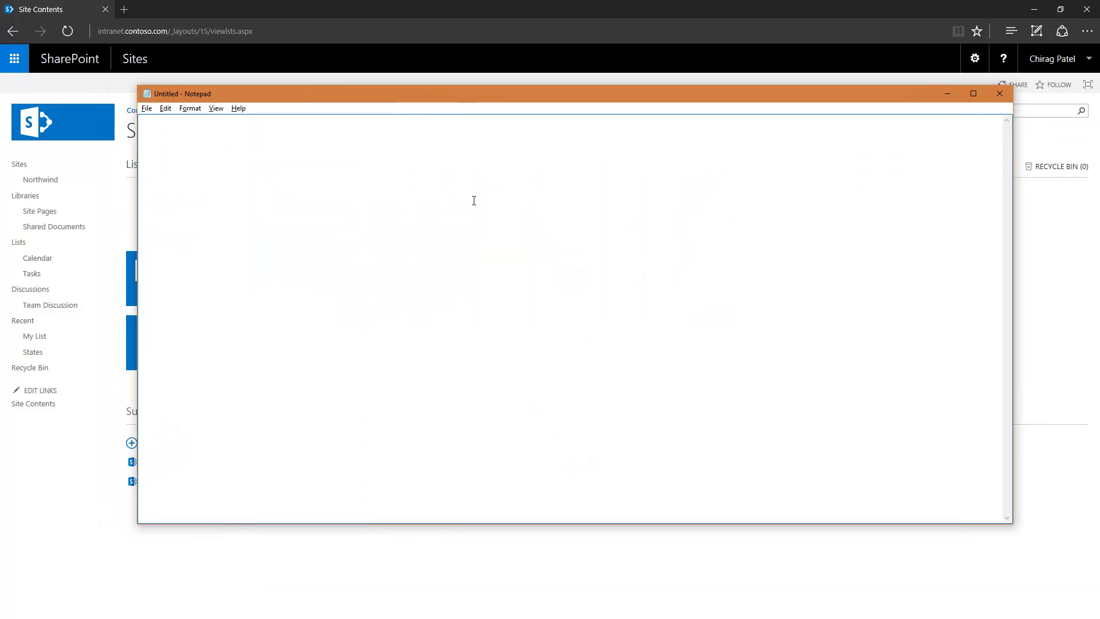
pyautogui.hotkey('ctrl', 'v')
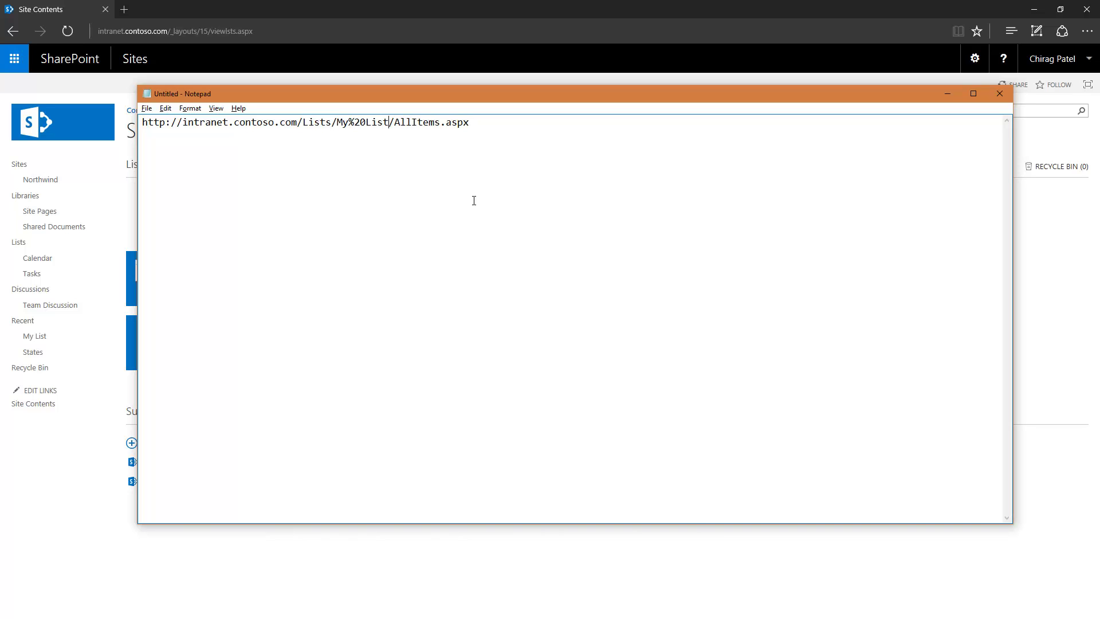
pyautogui.hotkey('shift', 'Left')
pyautogui.hotkey('shift', 'Left')
pyautogui.hotkey('shift', 'Left')
pyautogui.hotkey('shift', 'Left')
pyautogui.hotkey('shift', 'Left')
pyautogui.hotkey('shift', 'Left')
pyautogui.hotkey('shift', 'Left')
pyautogui.hotkey('shift', 'Left')
pyautogui.hotkey('shift', 'Left')
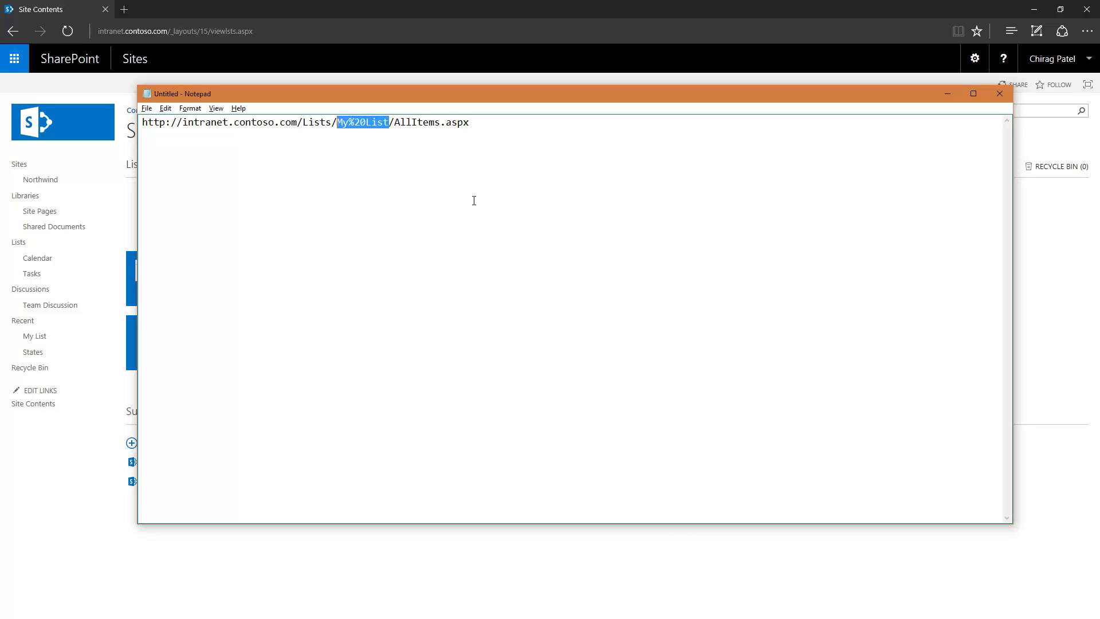
# Replace %20 with a space in the My List URL and return to the Site Contents page.
pyautogui.press('Left')
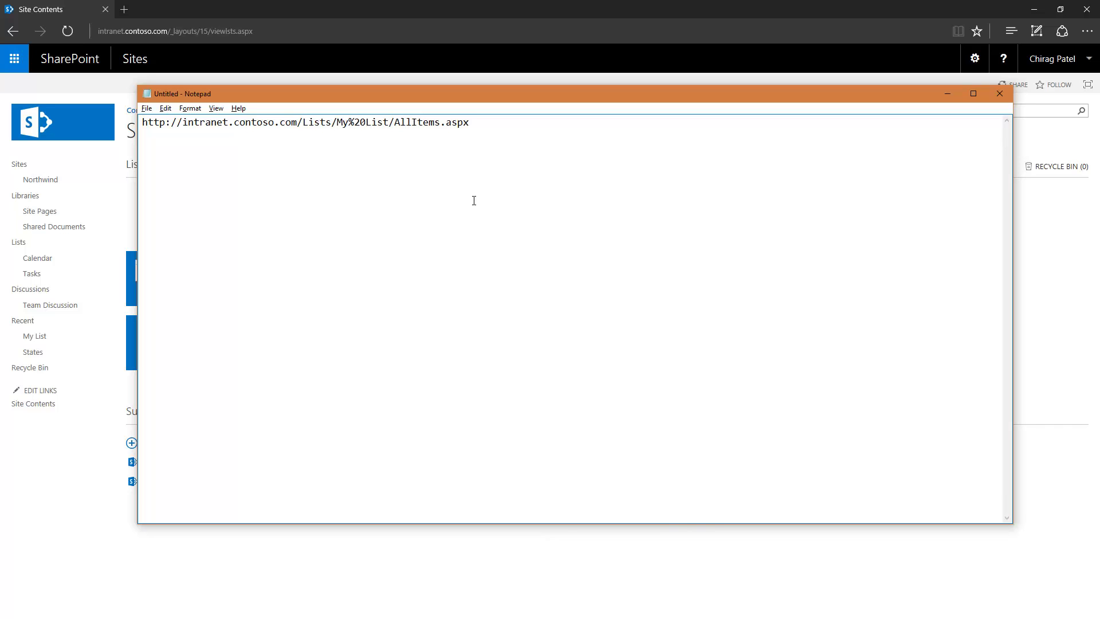
pyautogui.hotkey('shift', 'Right')
pyautogui.hotkey('shift', 'Right')
pyautogui.hotkey('shift', 'Right')
pyautogui.press('Delete')
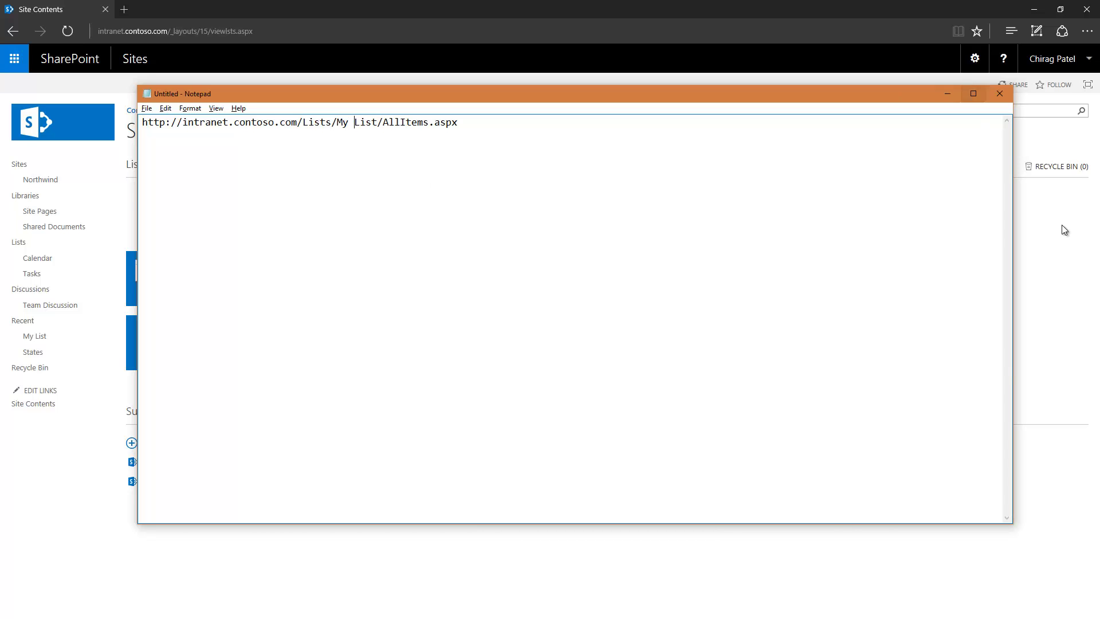
pyautogui.click(948, 93)
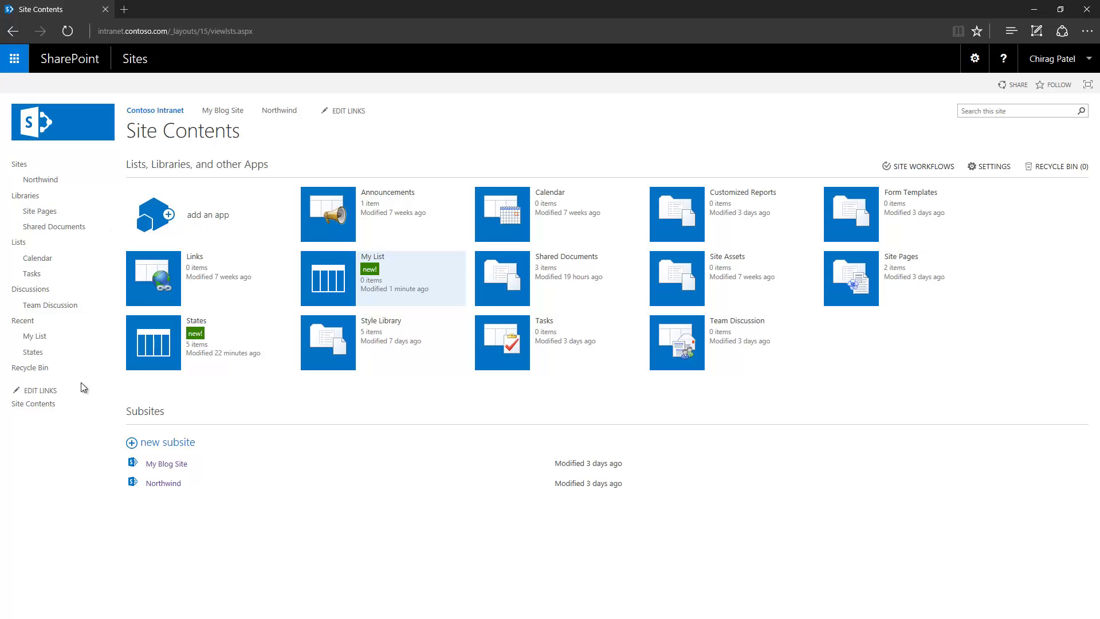
# Add a Custom List app named StateCapitals to the site.
pyautogui.click(976, 62)
pyautogui.click(934, 129)
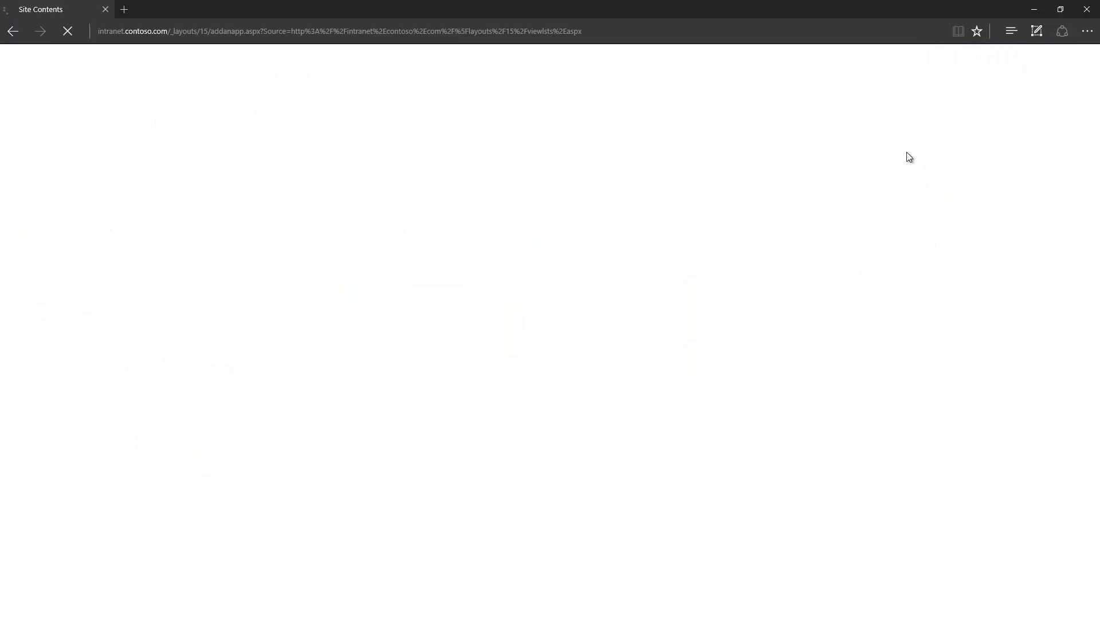
pyautogui.click(238, 273)
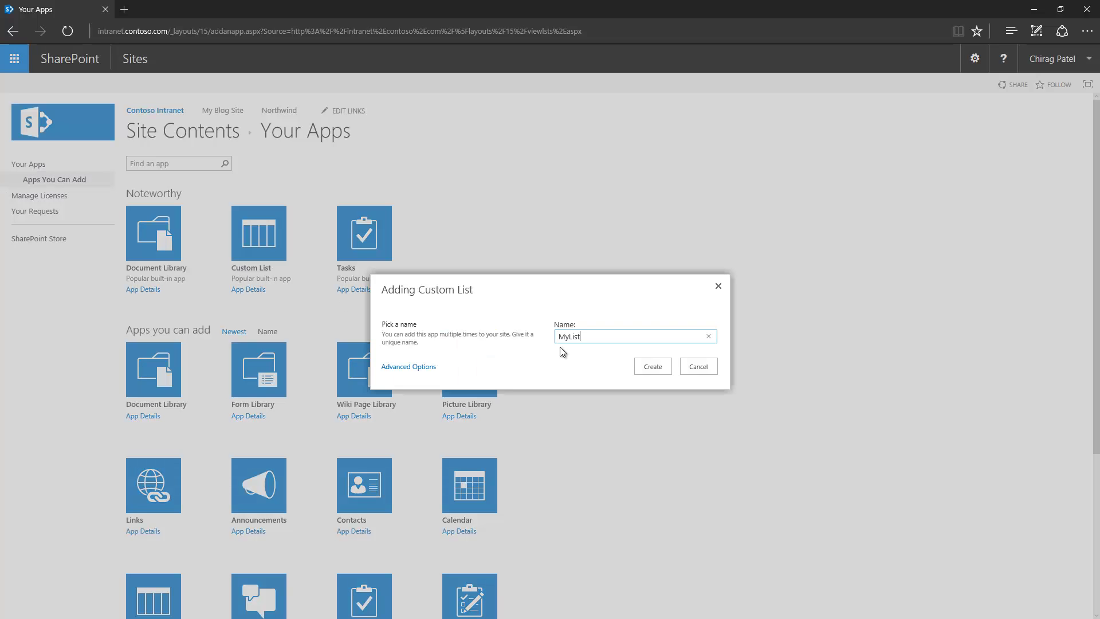
pyautogui.click(651, 370)
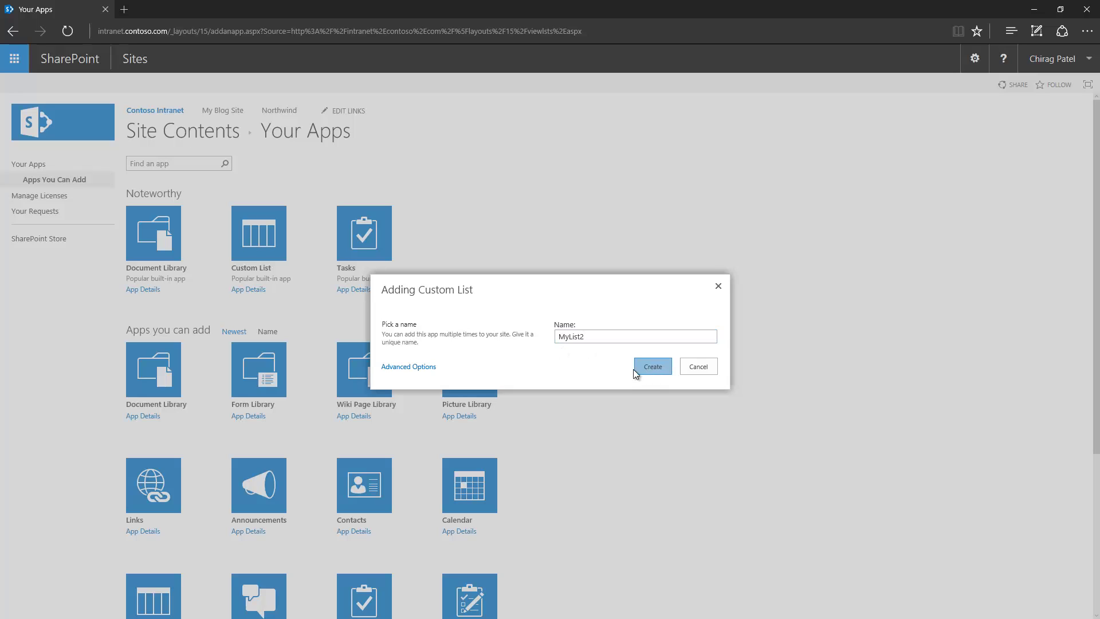
pyautogui.doubleClick(573, 337)
pyautogui.write('State')
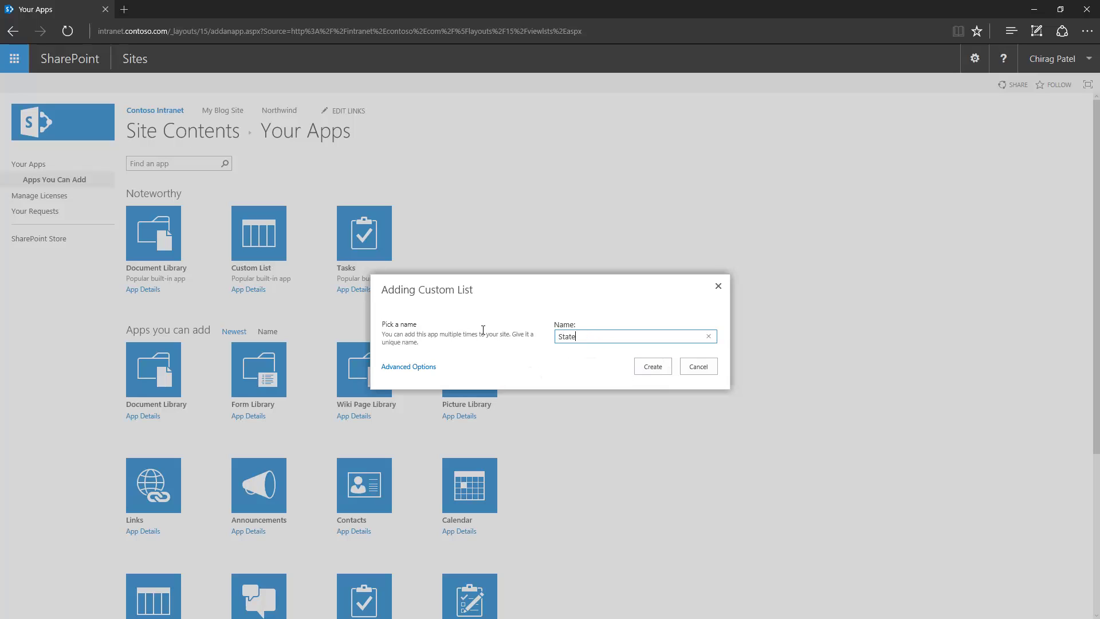
pyautogui.write('Capitals')
pyautogui.click(653, 366)
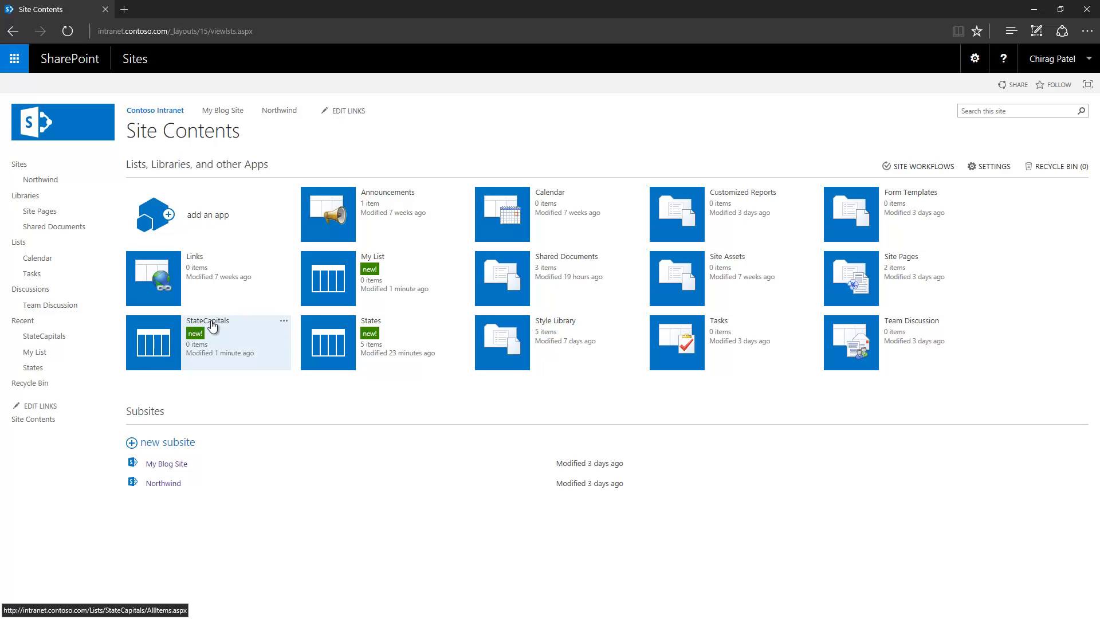
# Open the StateCapitals list, copy its URL into Notepad below the My List URL, and examine the list name within it.
pyautogui.click(189, 327)
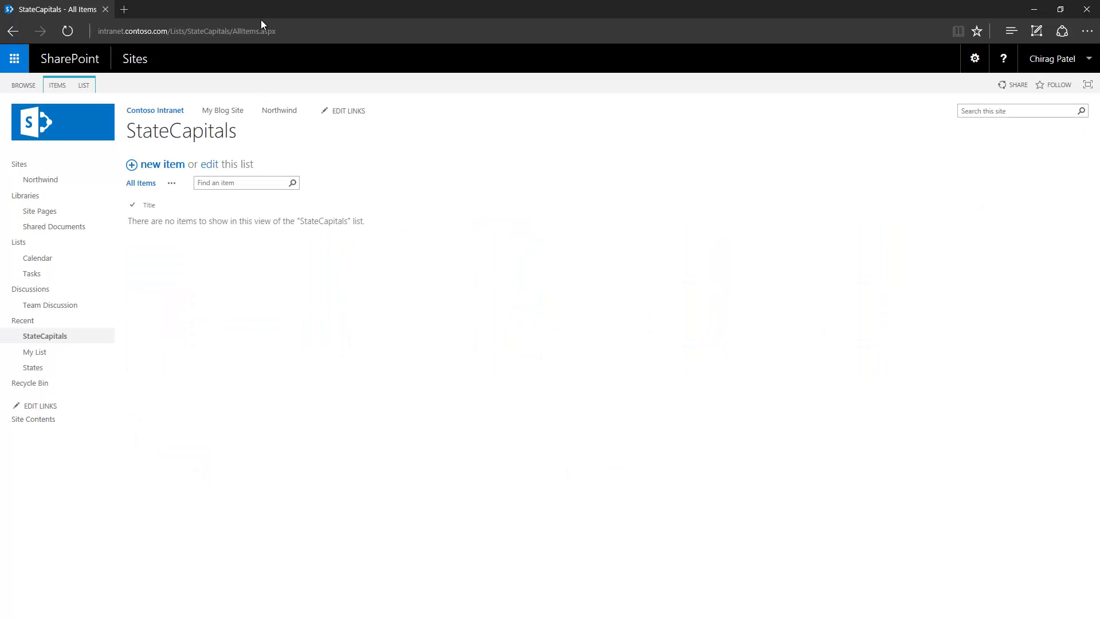
pyautogui.click(262, 23)
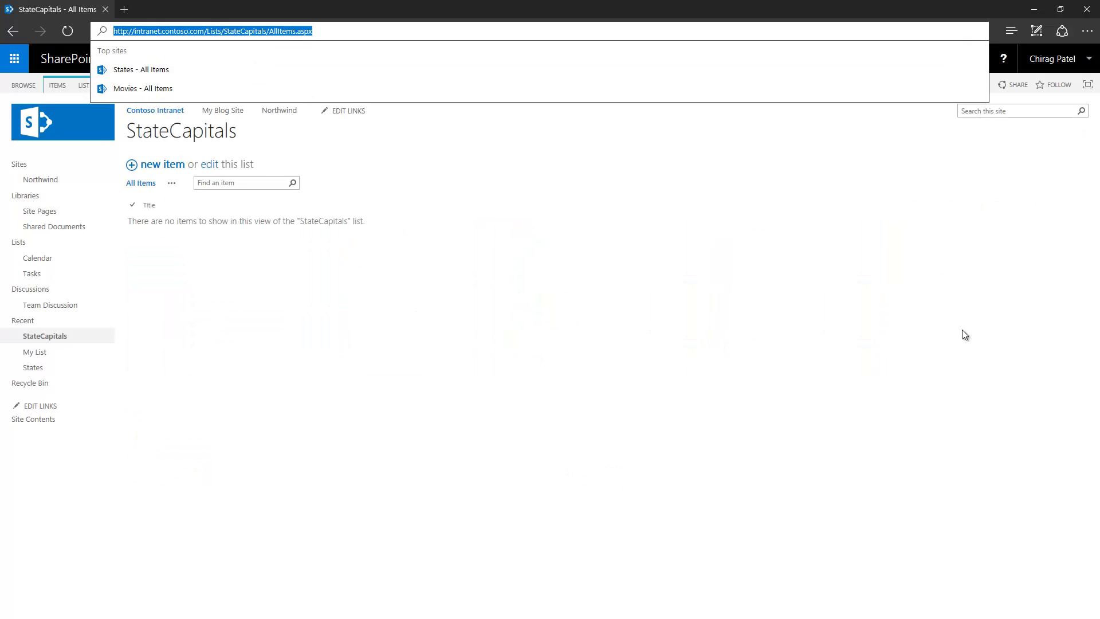
pyautogui.hotkey('alt', 'Tab')
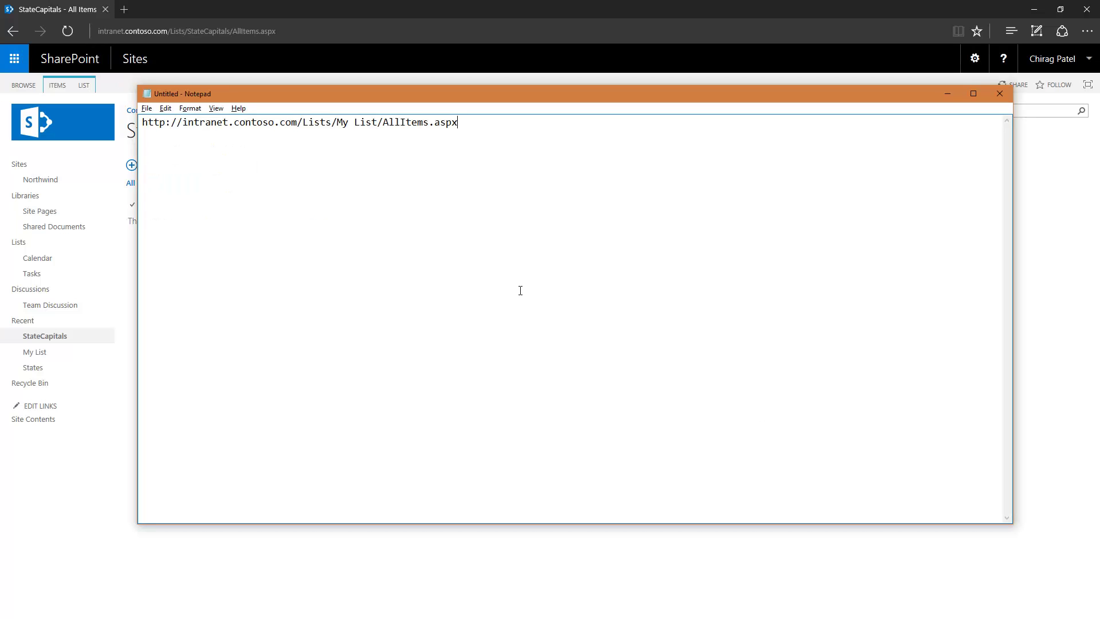
pyautogui.hotkey('ctrl', 'v')
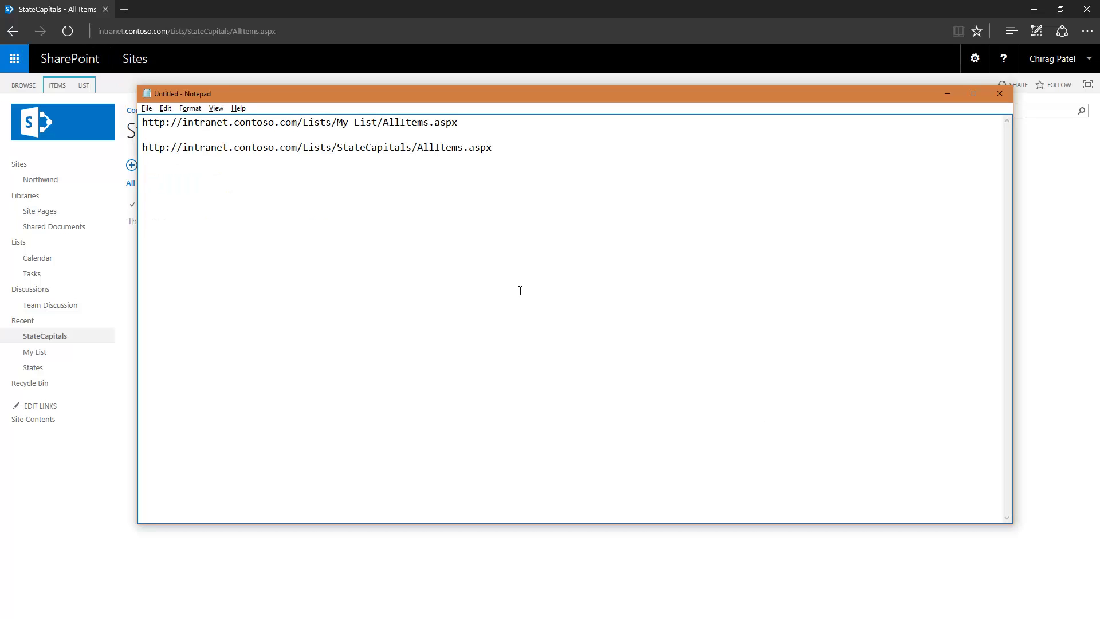
pyautogui.hotkey('shift', 'Left')
pyautogui.hotkey('shift', 'Left')
pyautogui.hotkey('shift', 'Left')
pyautogui.hotkey('shift', 'Left')
pyautogui.hotkey('shift', 'Left')
pyautogui.hotkey('shift', 'Left')
pyautogui.hotkey('shift', 'Left')
pyautogui.press('Left')
# Restore %20 in place of the space in the My List URL and return to the StateCapitals list.
pyautogui.press('Up')
pyautogui.write('%20')
pyautogui.press('Delete')
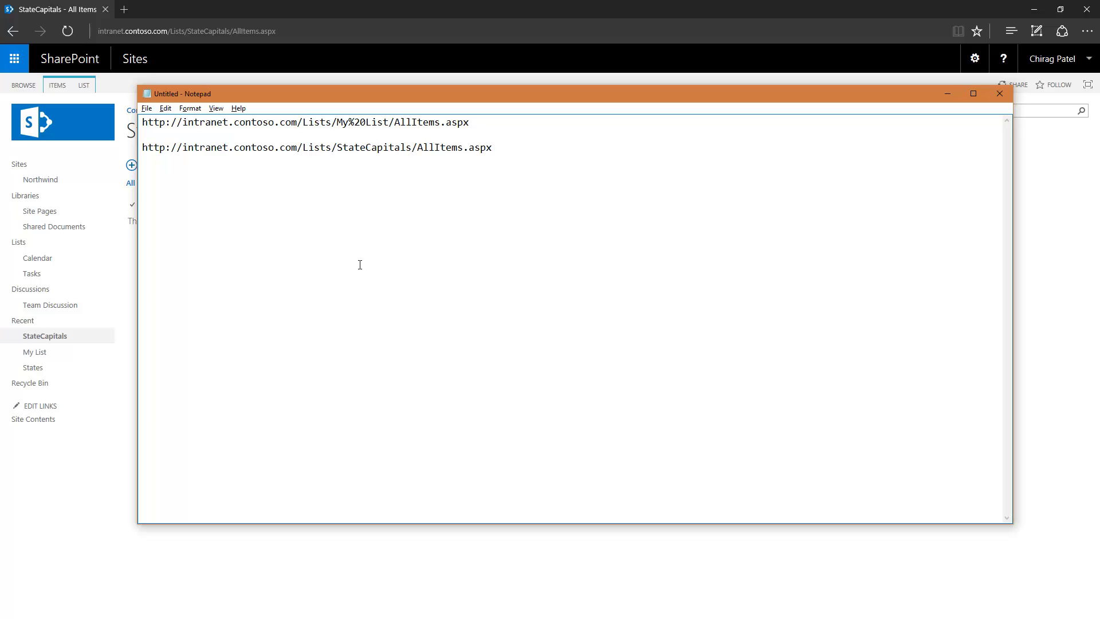
pyautogui.click(1061, 253)
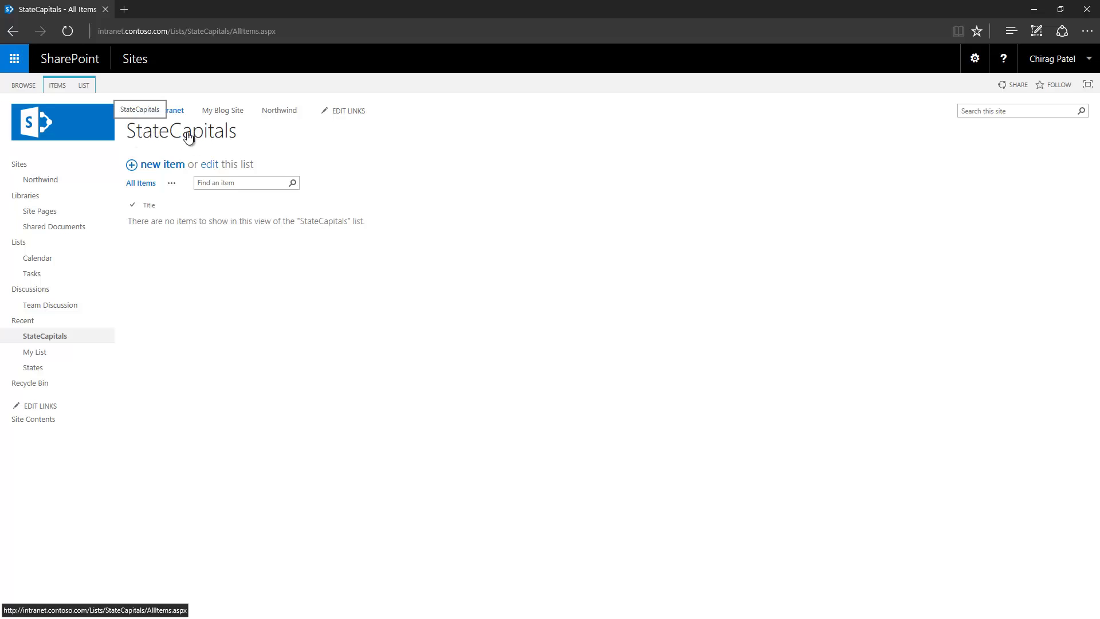
# Rename the StateCapitals list to State Capitals in its settings and highlight StateCapitals in its web address.
pyautogui.click(82, 87)
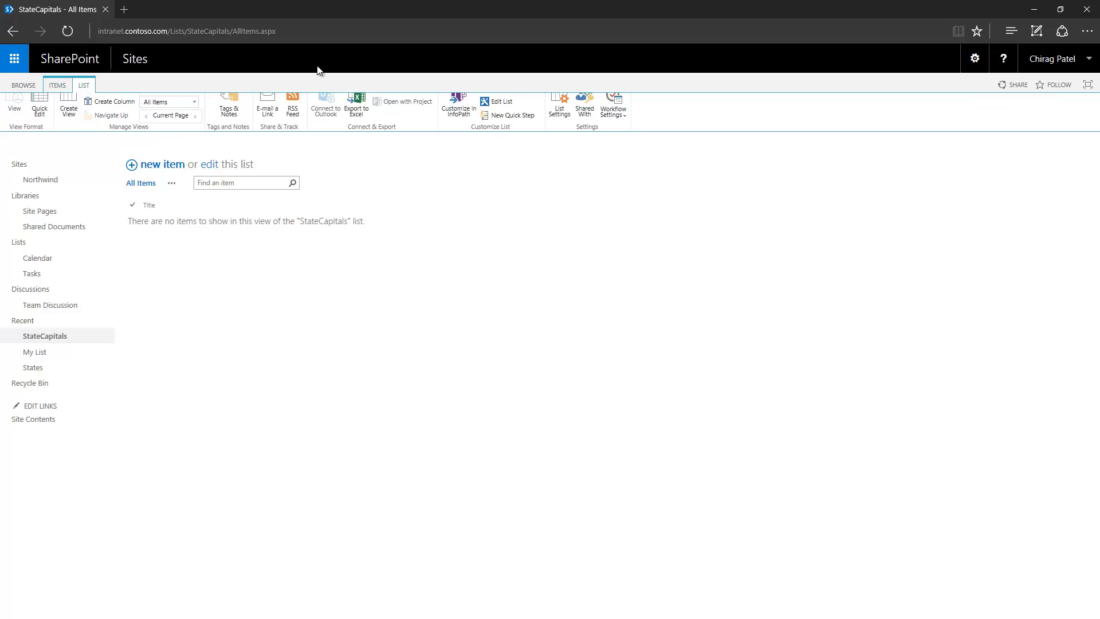
pyautogui.click(560, 109)
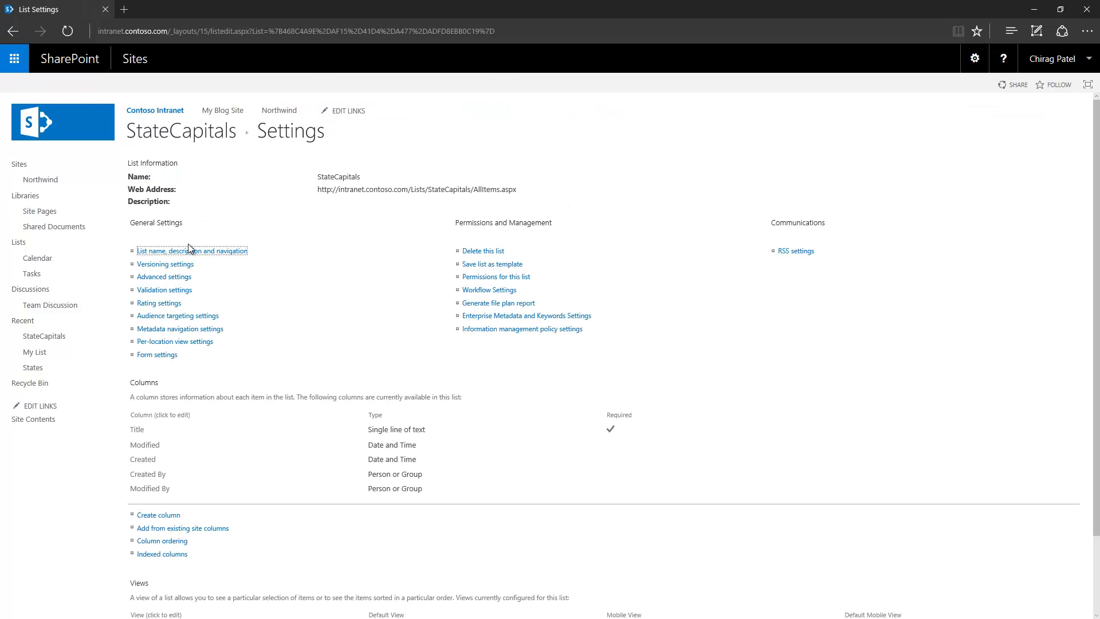
pyautogui.click(190, 250)
pyautogui.click(274, 186)
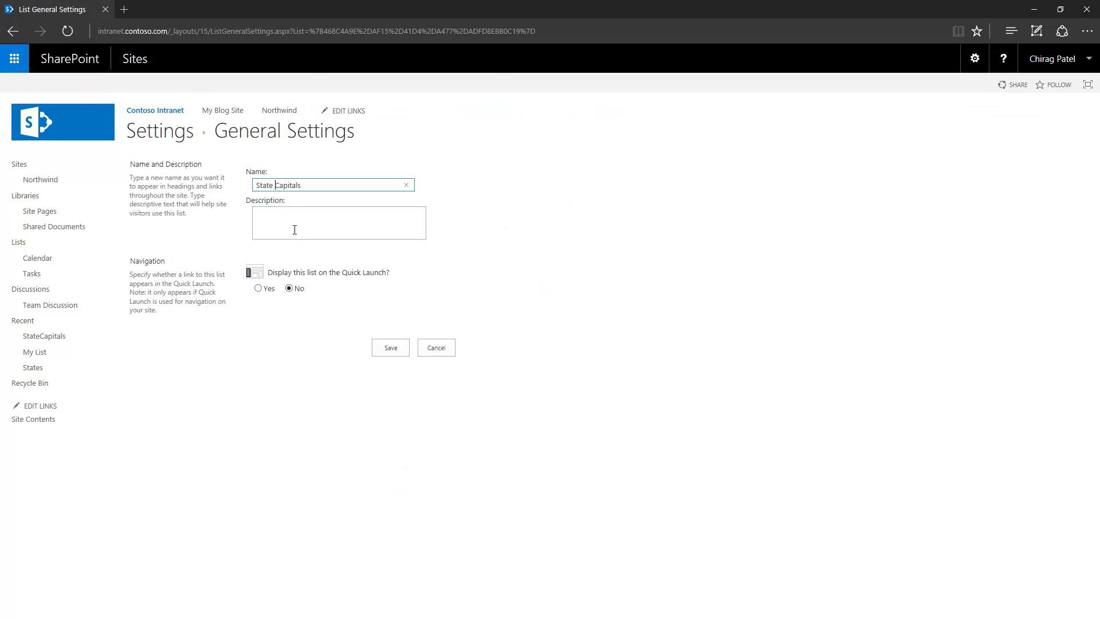
pyautogui.click(397, 347)
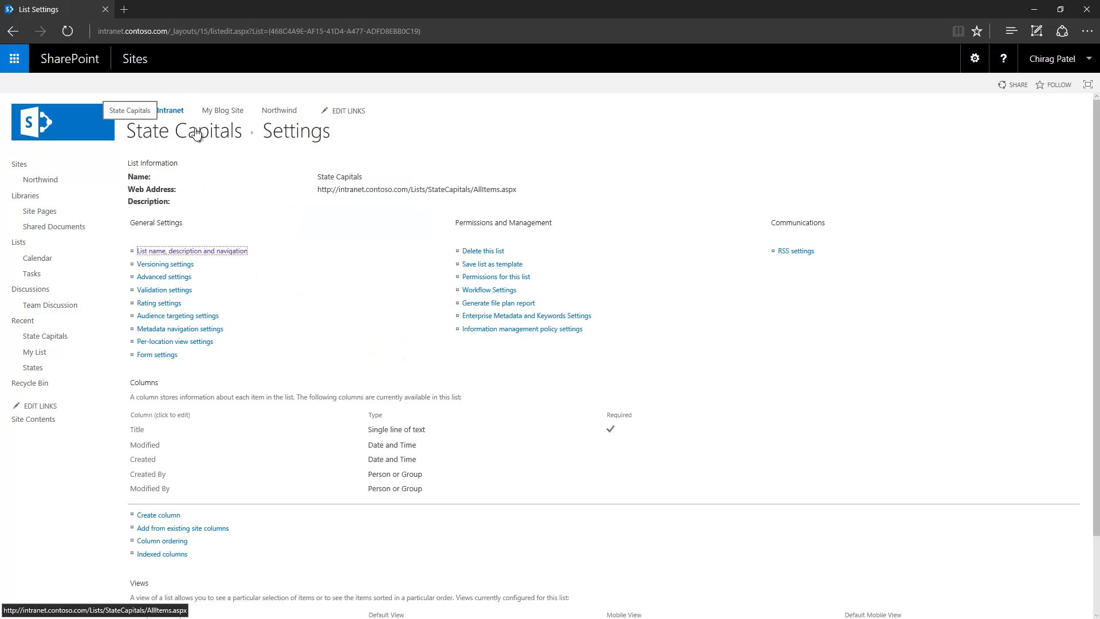
pyautogui.doubleClick(450, 190)
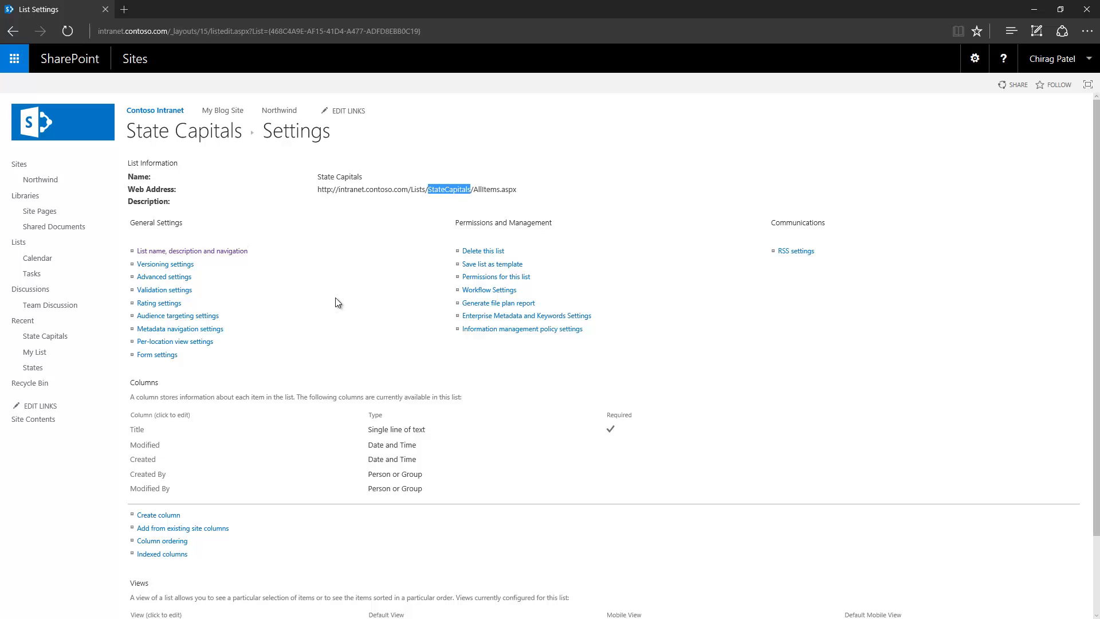